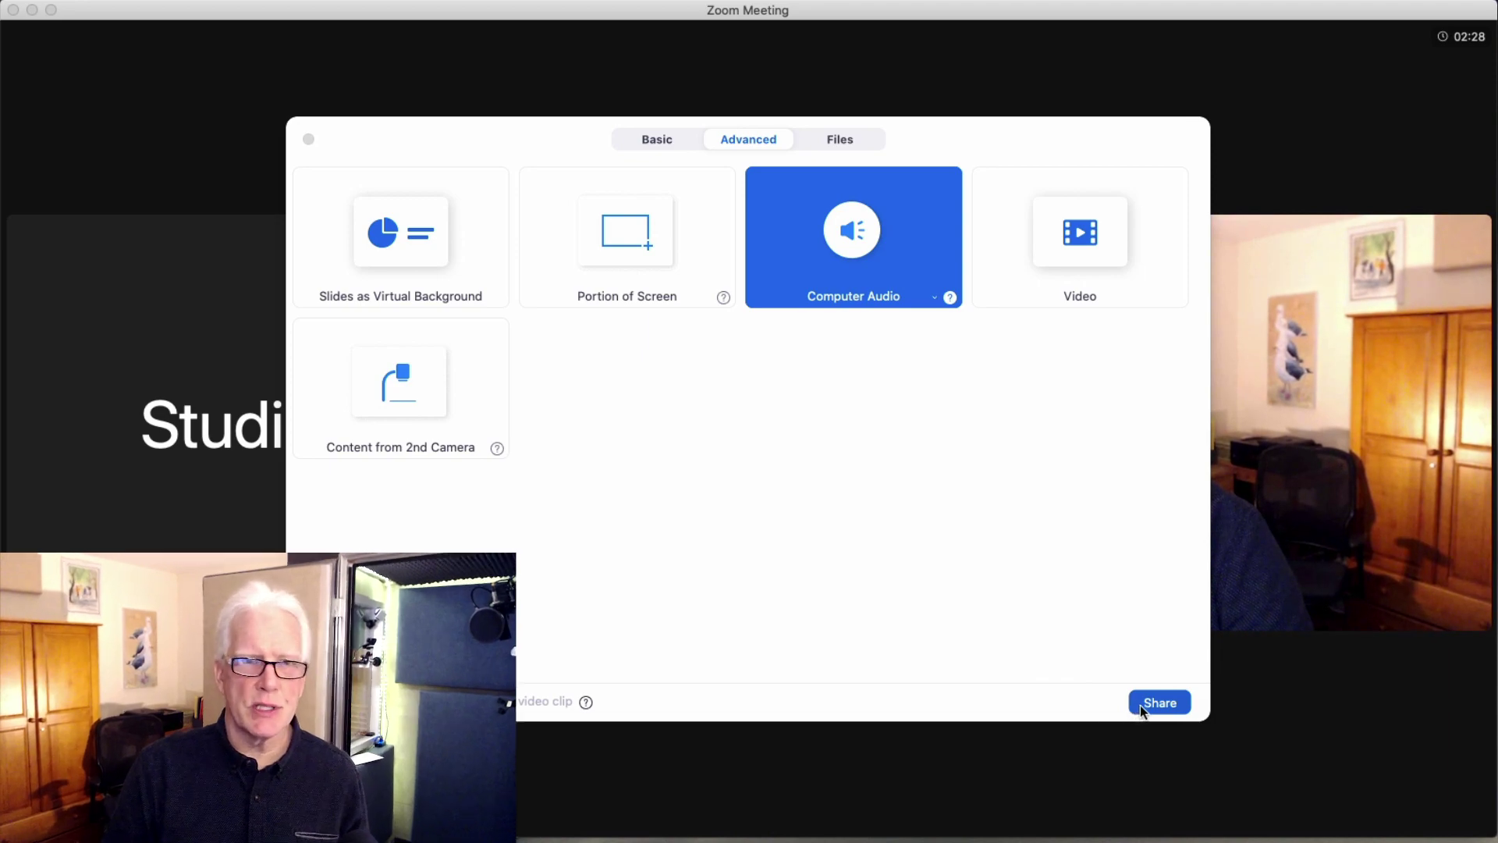
Step: Share the computer audio in the Zoom meeting
click(1140, 705)
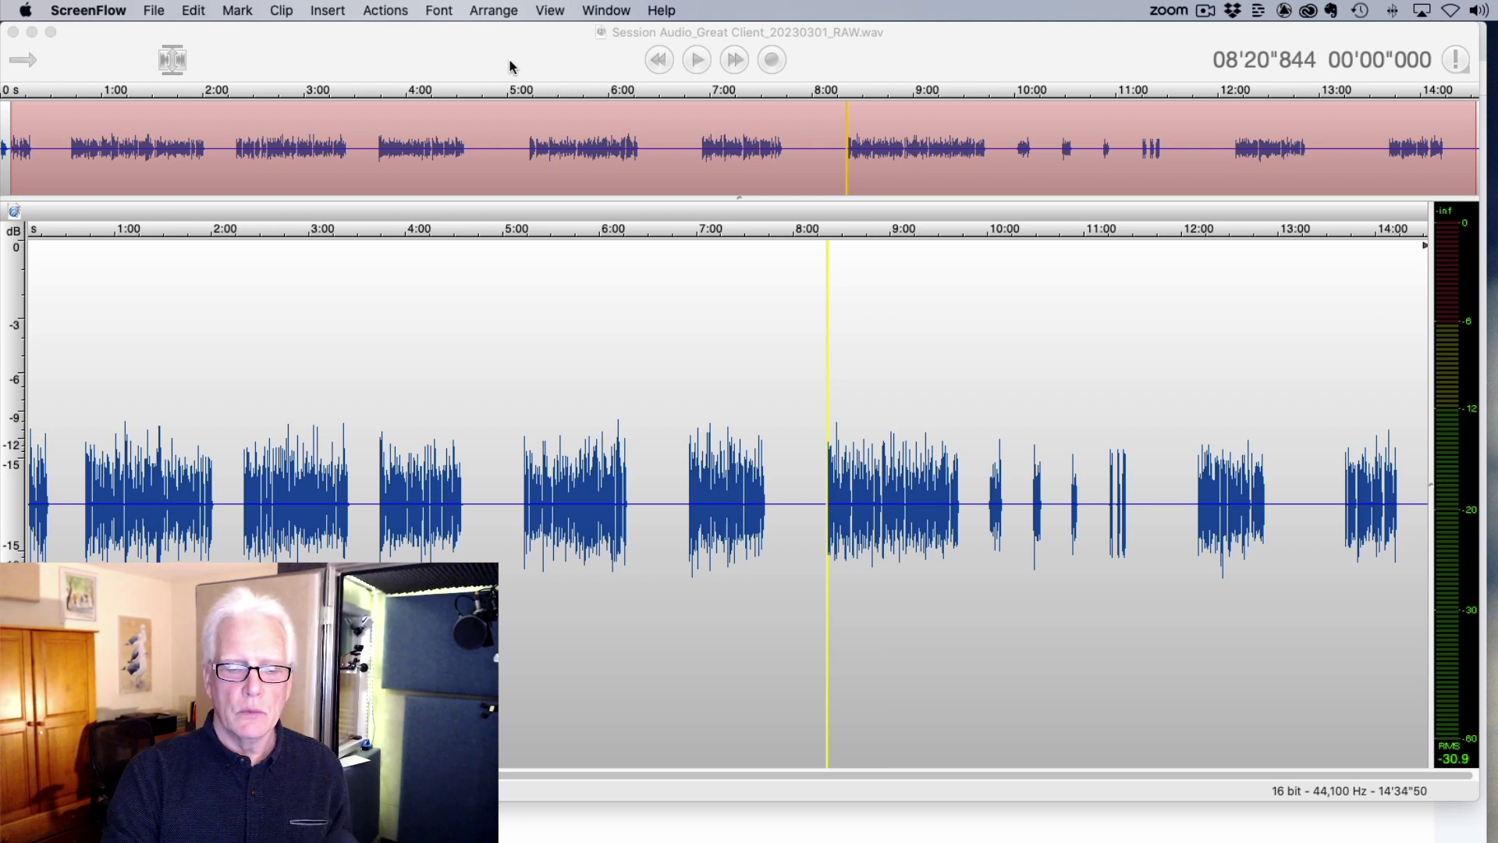
Step: Switch to TwistedWave, set its audio output device to ZoomAudioDevice, and play a short stretch of the session audio as a test
click(572, 63)
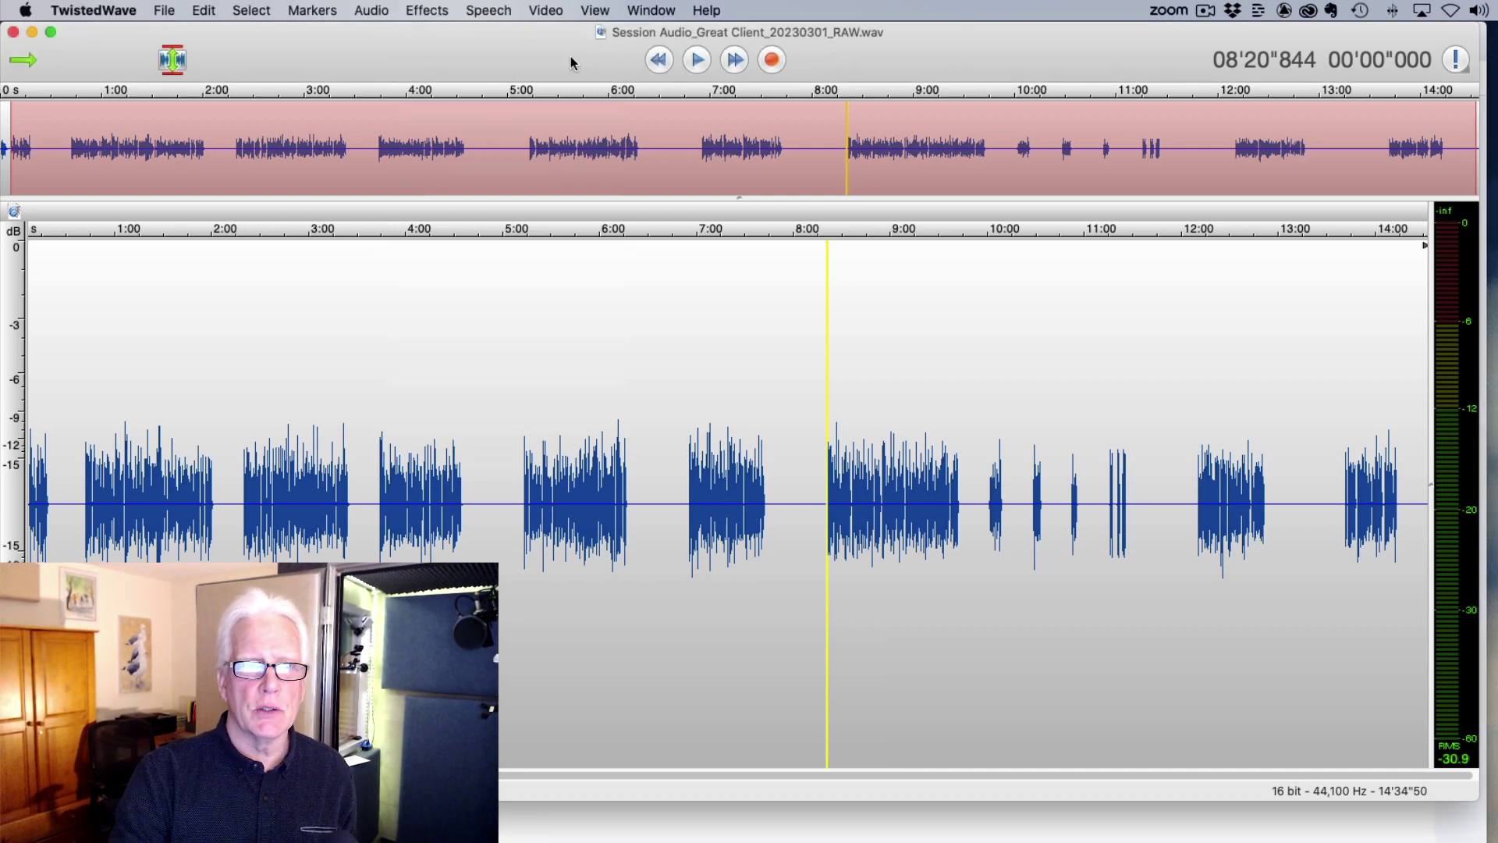
click(390, 16)
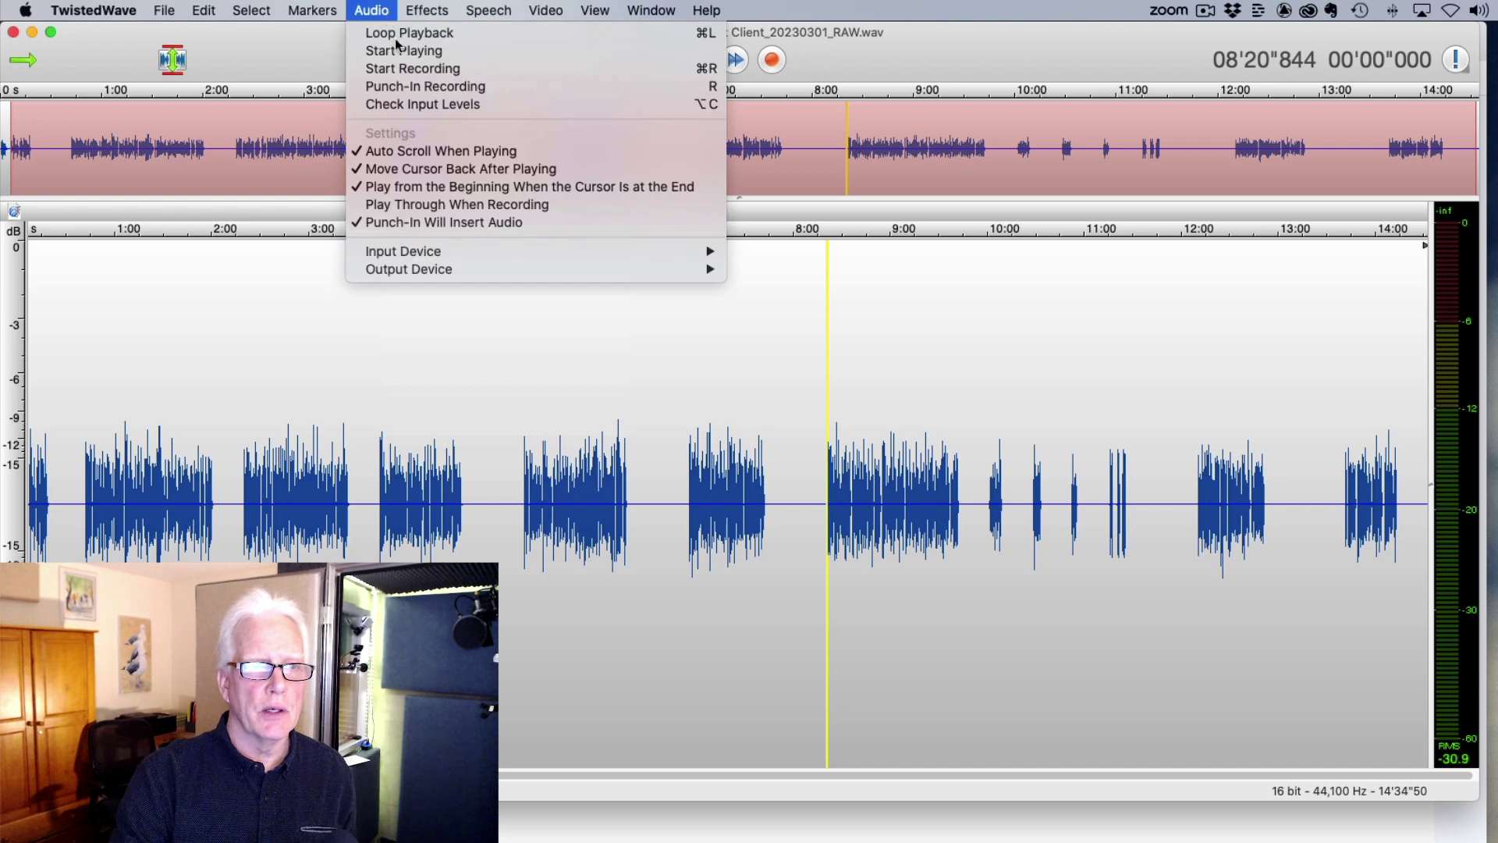
mouse_move(449, 273)
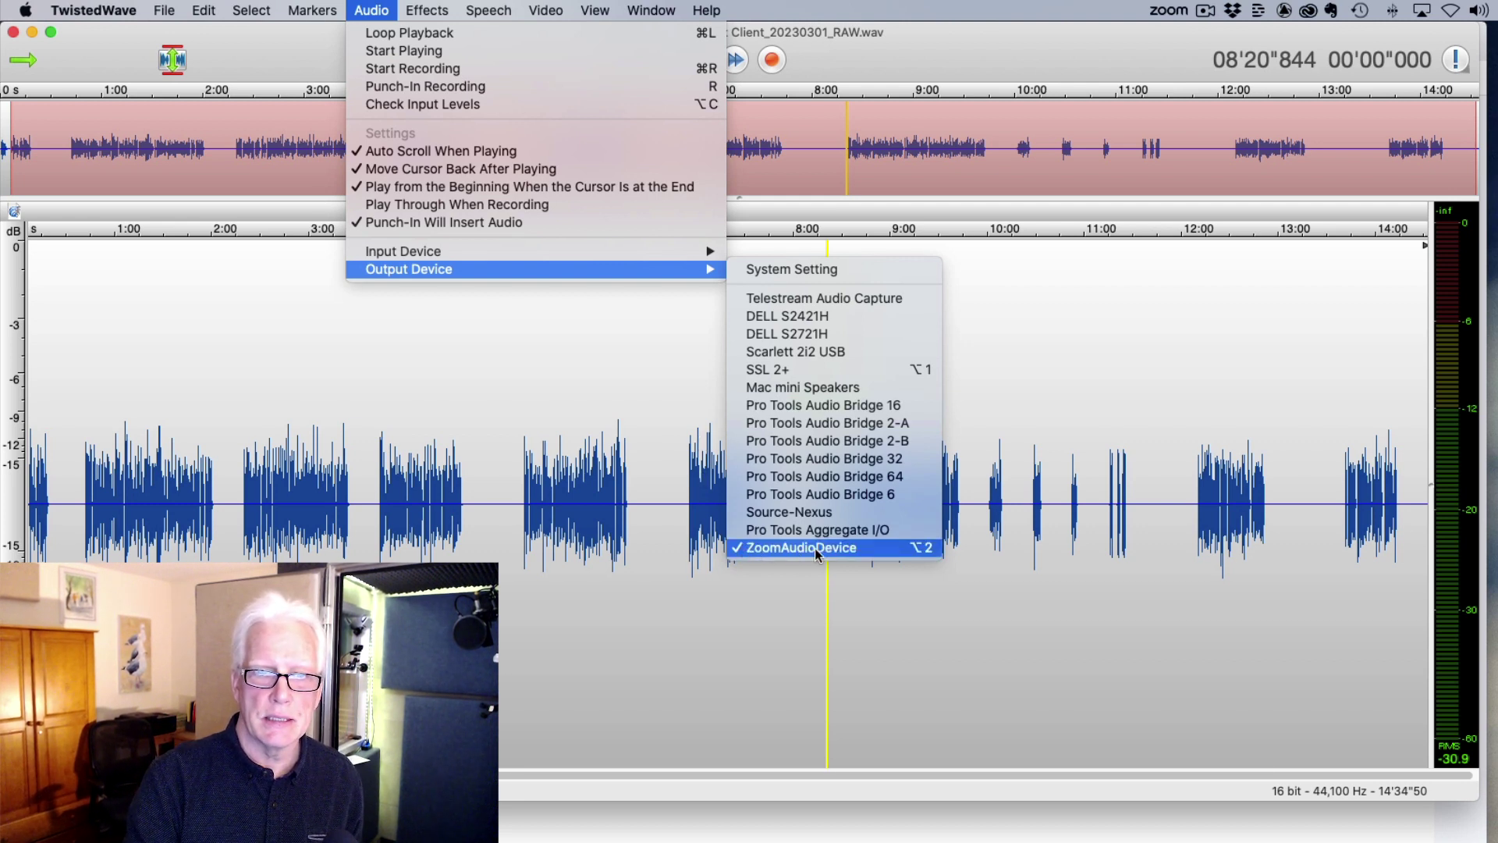
click(849, 553)
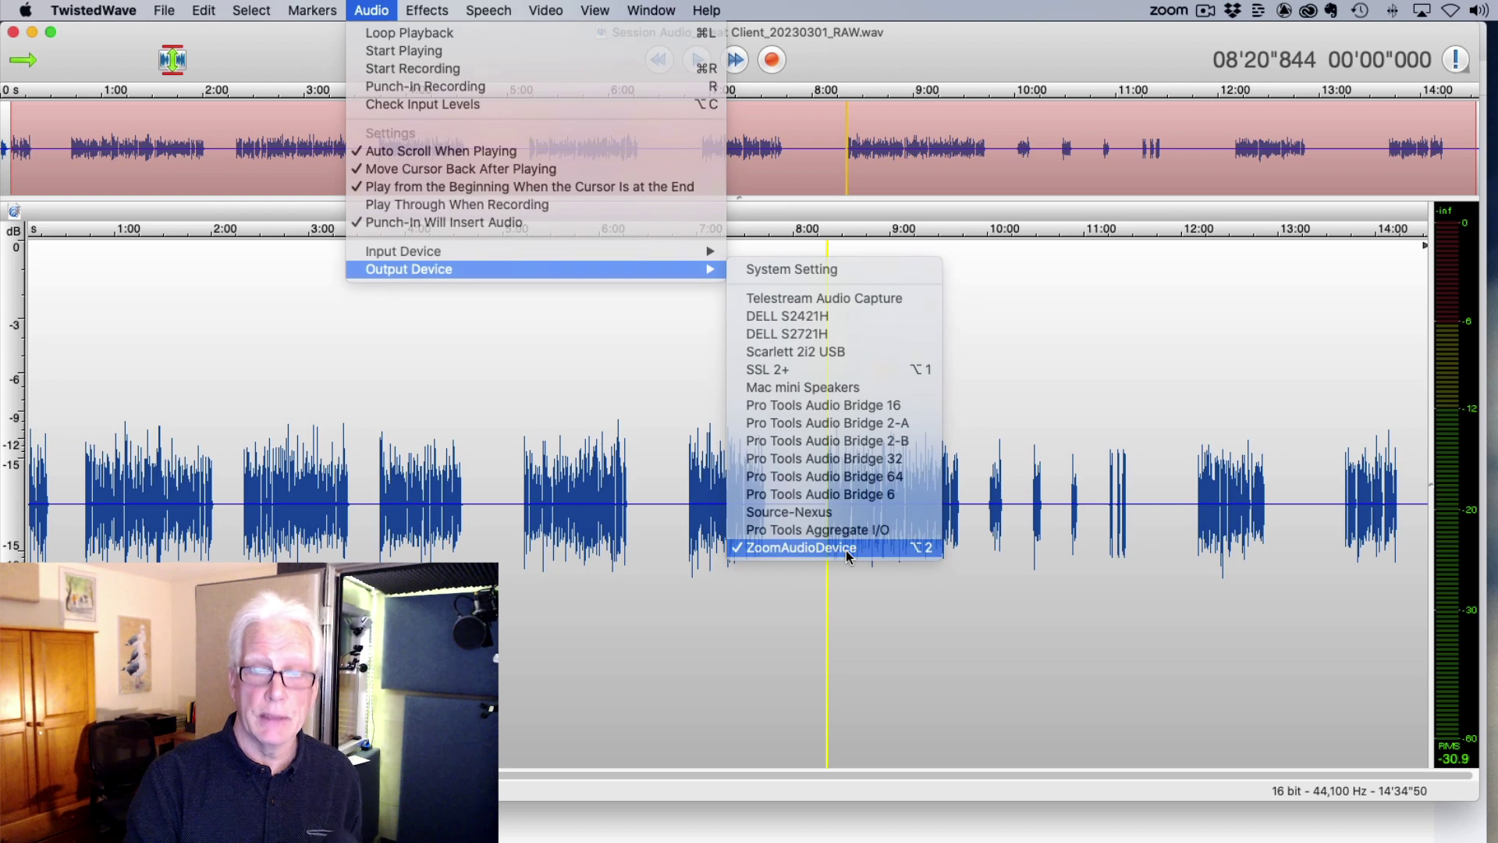
key(space)
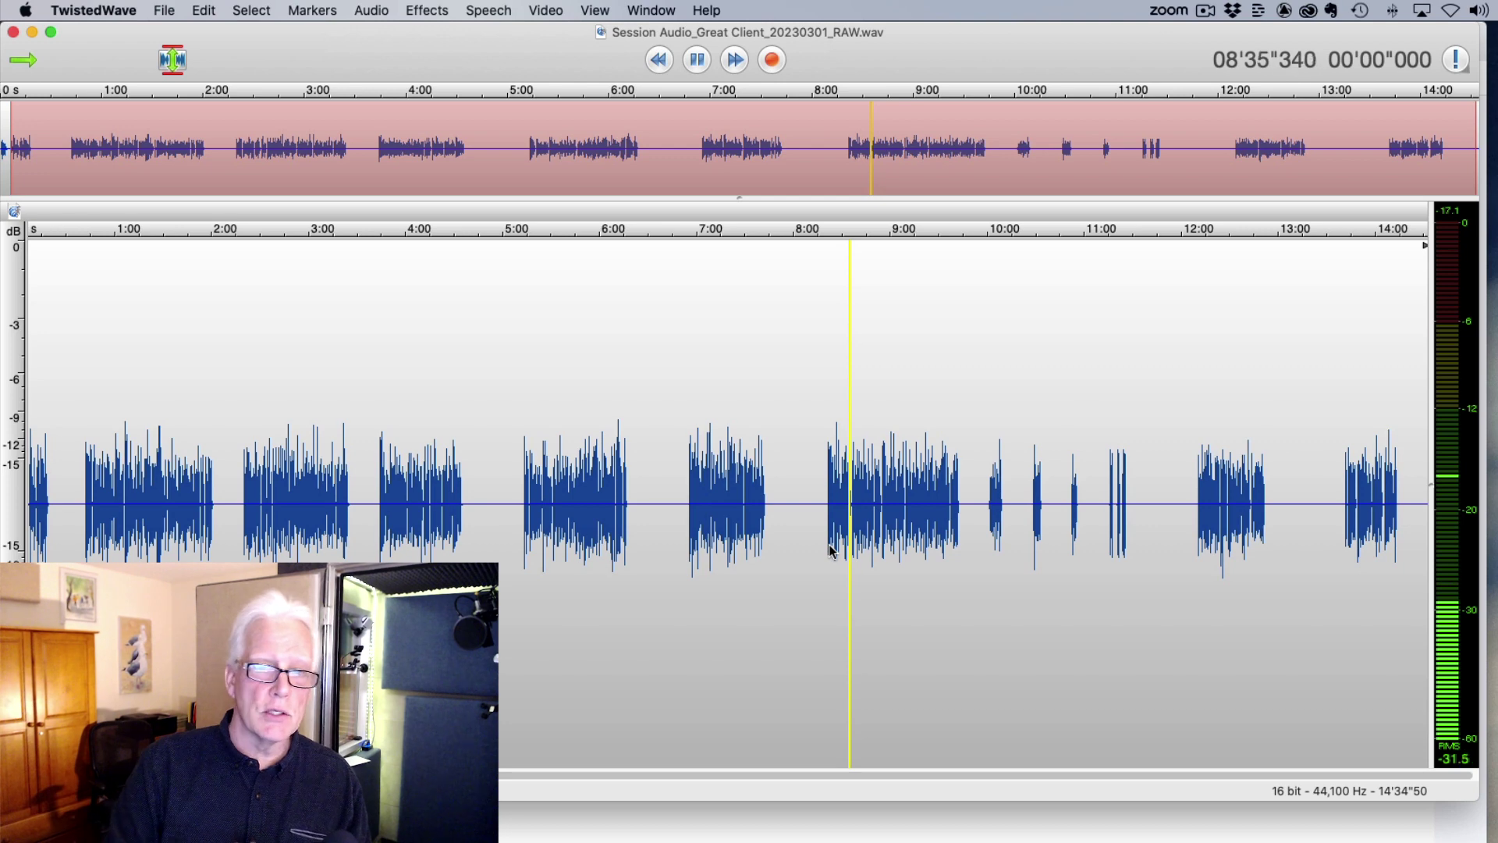
key(space)
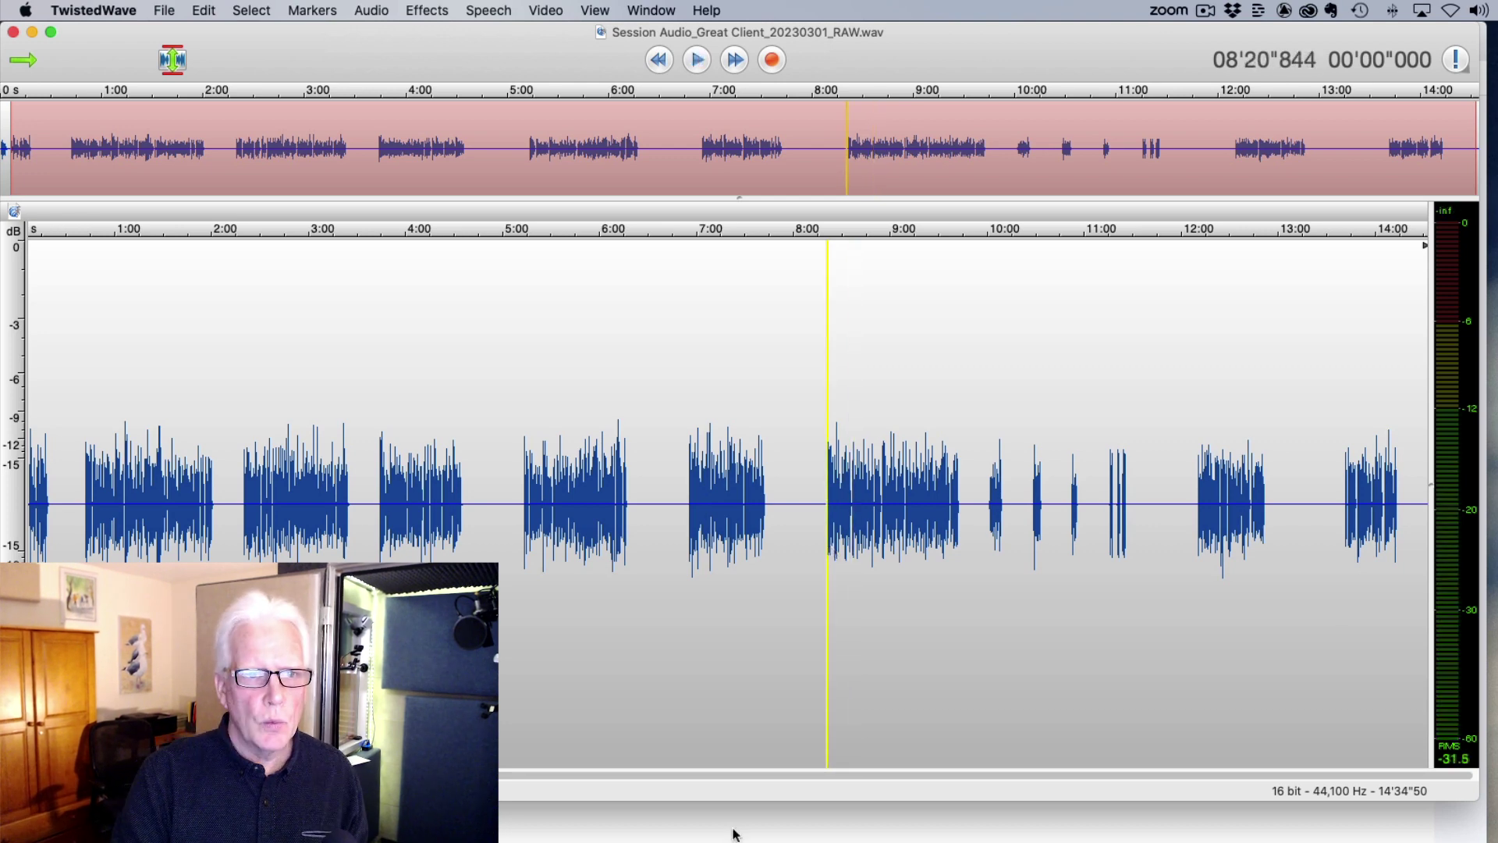
Step: Switch to Chrome, start a new Google Meet meeting, and set its microphone to ZoomAudioDevice (Virtual) on the pre-join page
key(super+Tab)
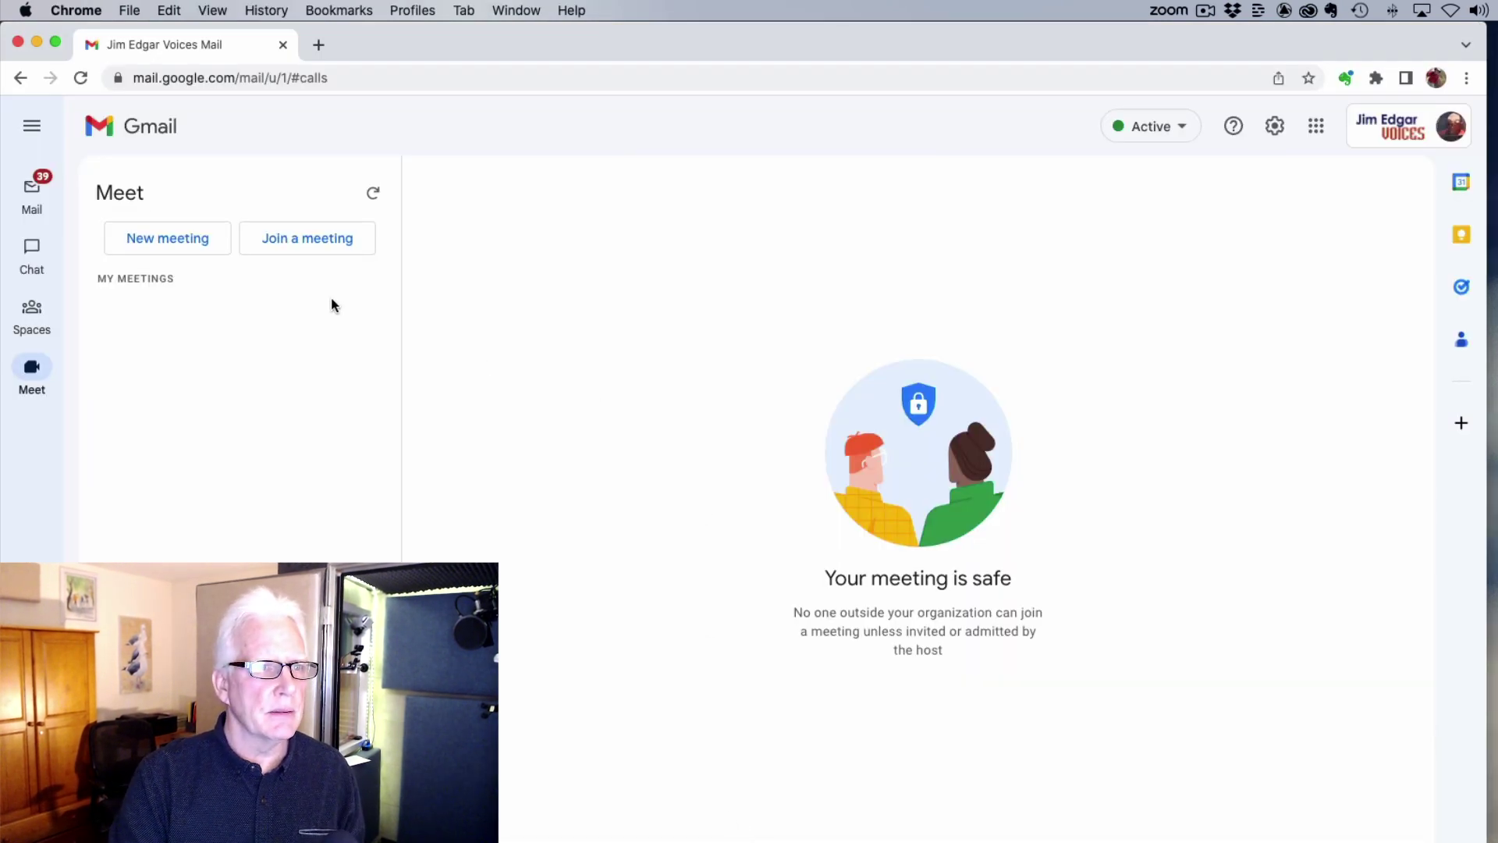
click(182, 250)
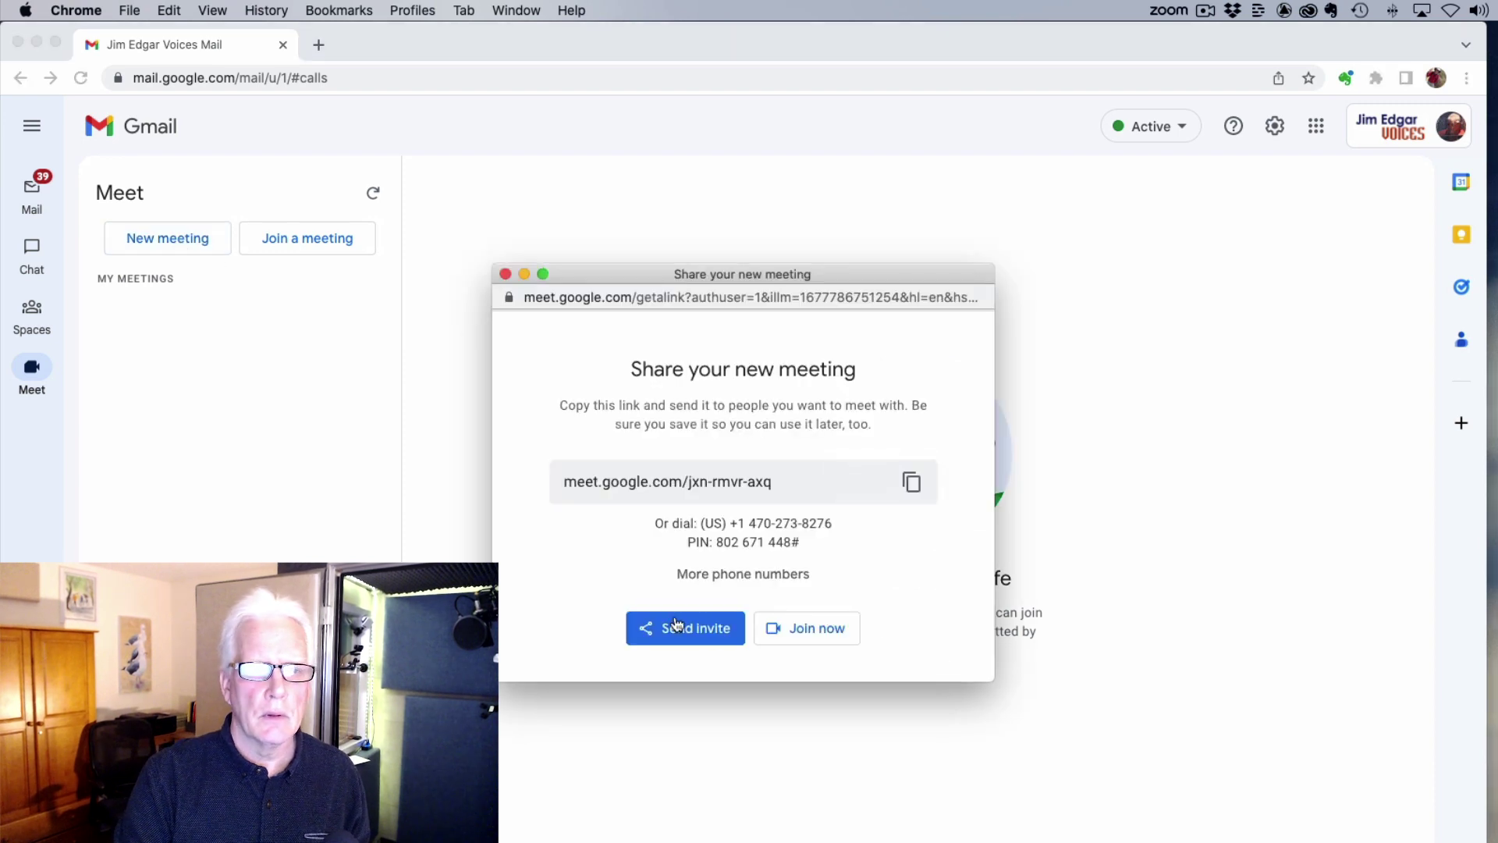
click(787, 638)
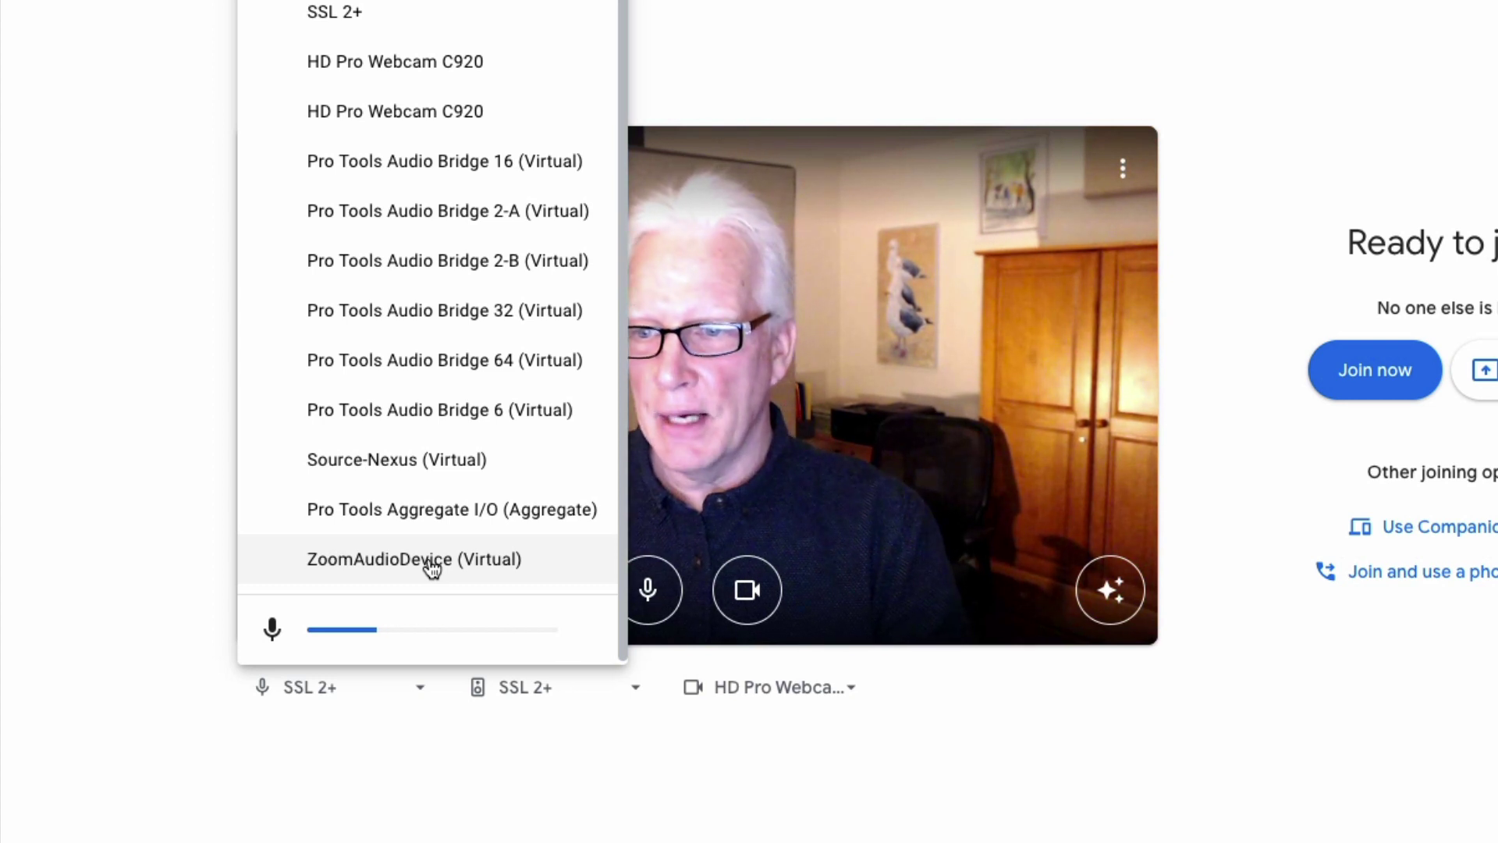
click(432, 562)
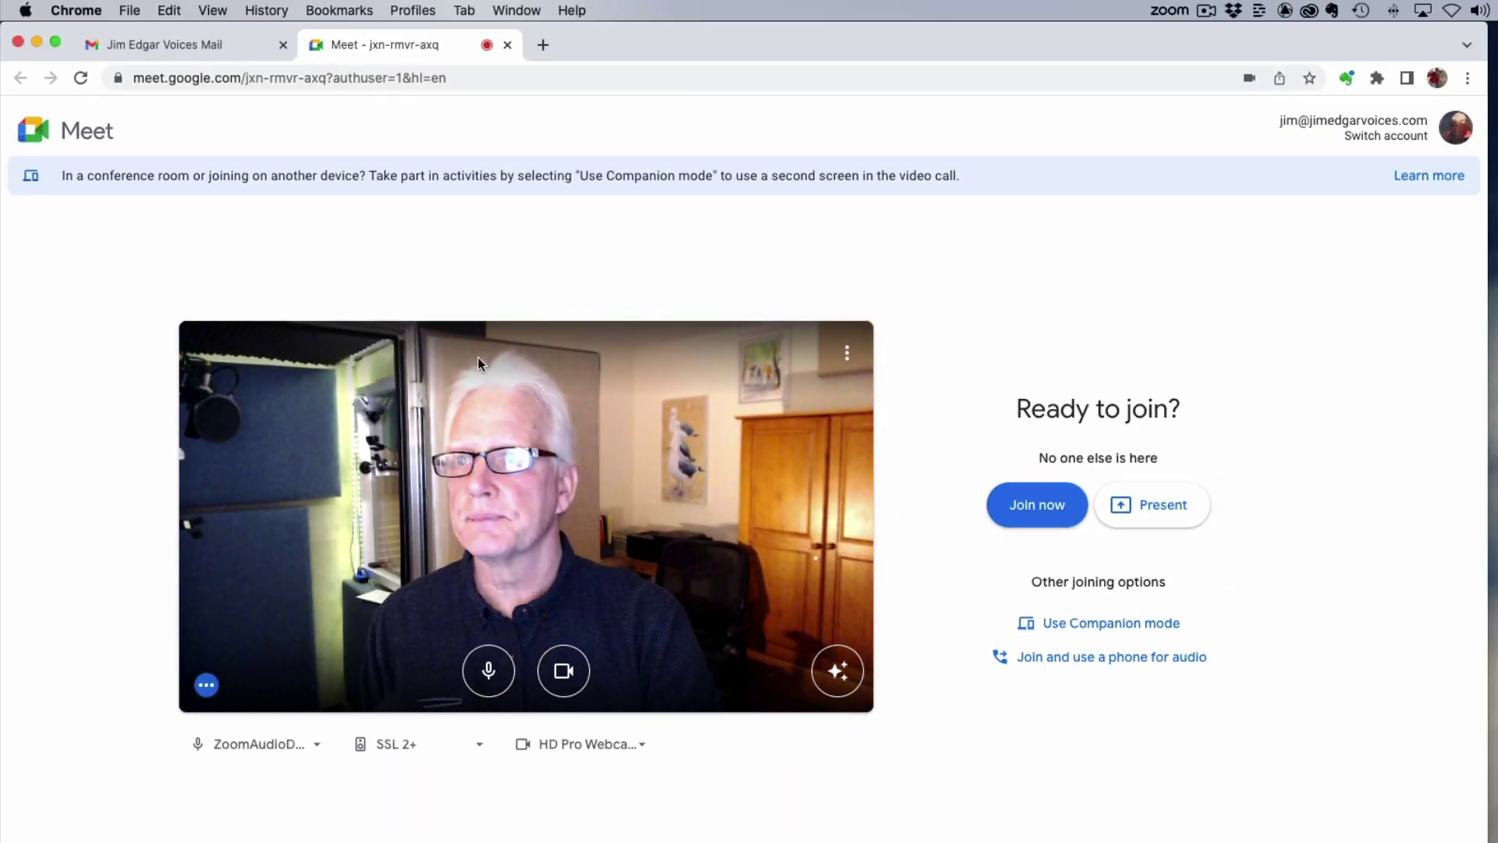
Step: Arrange the windows so a shortened TwistedWave window sits above the Meet camera preview and device selectors
drag(703, 52, 699, 86)
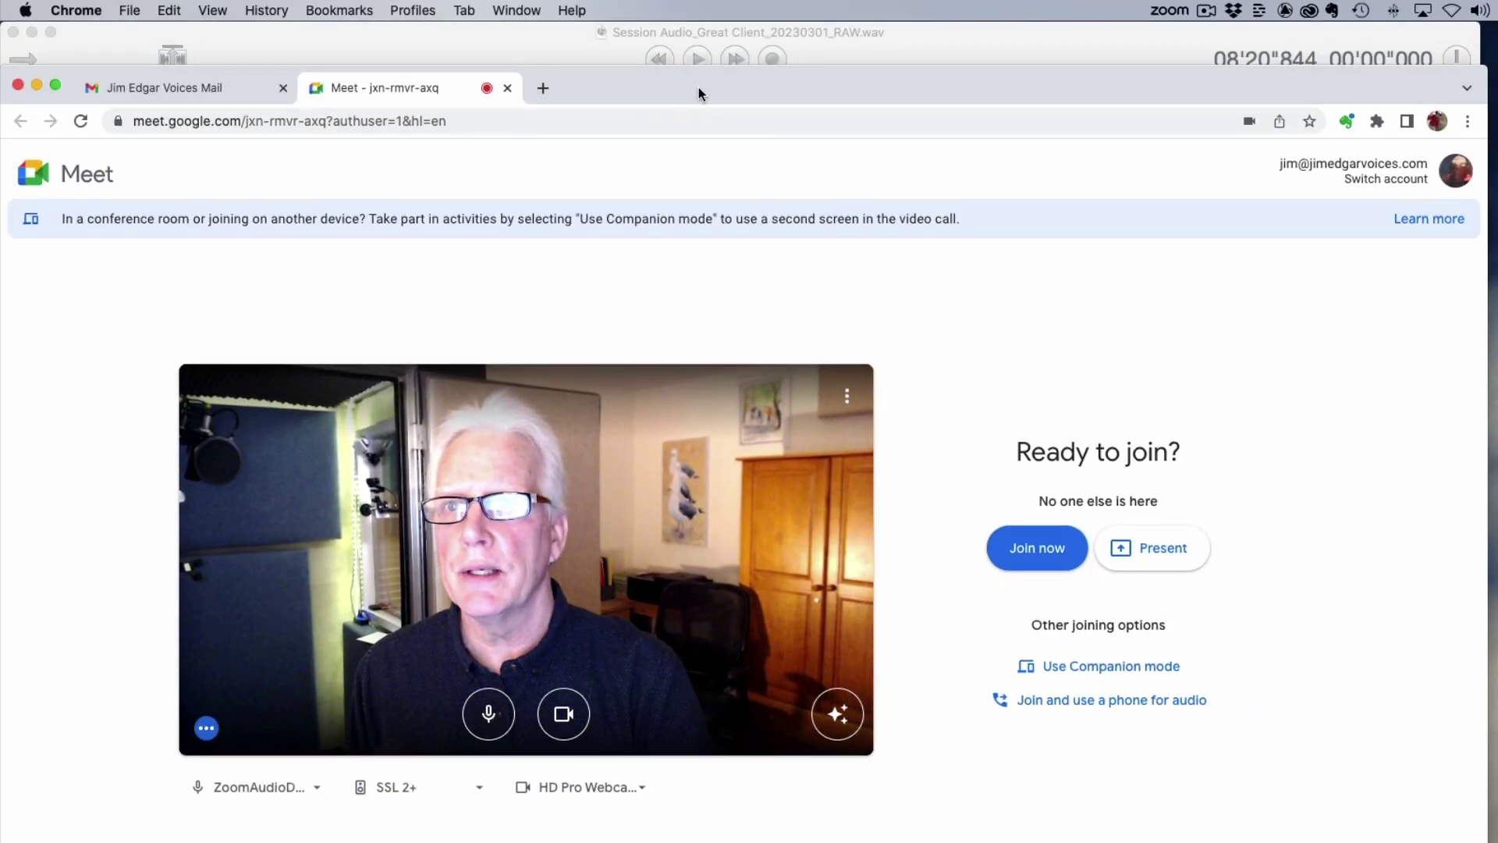
click(499, 52)
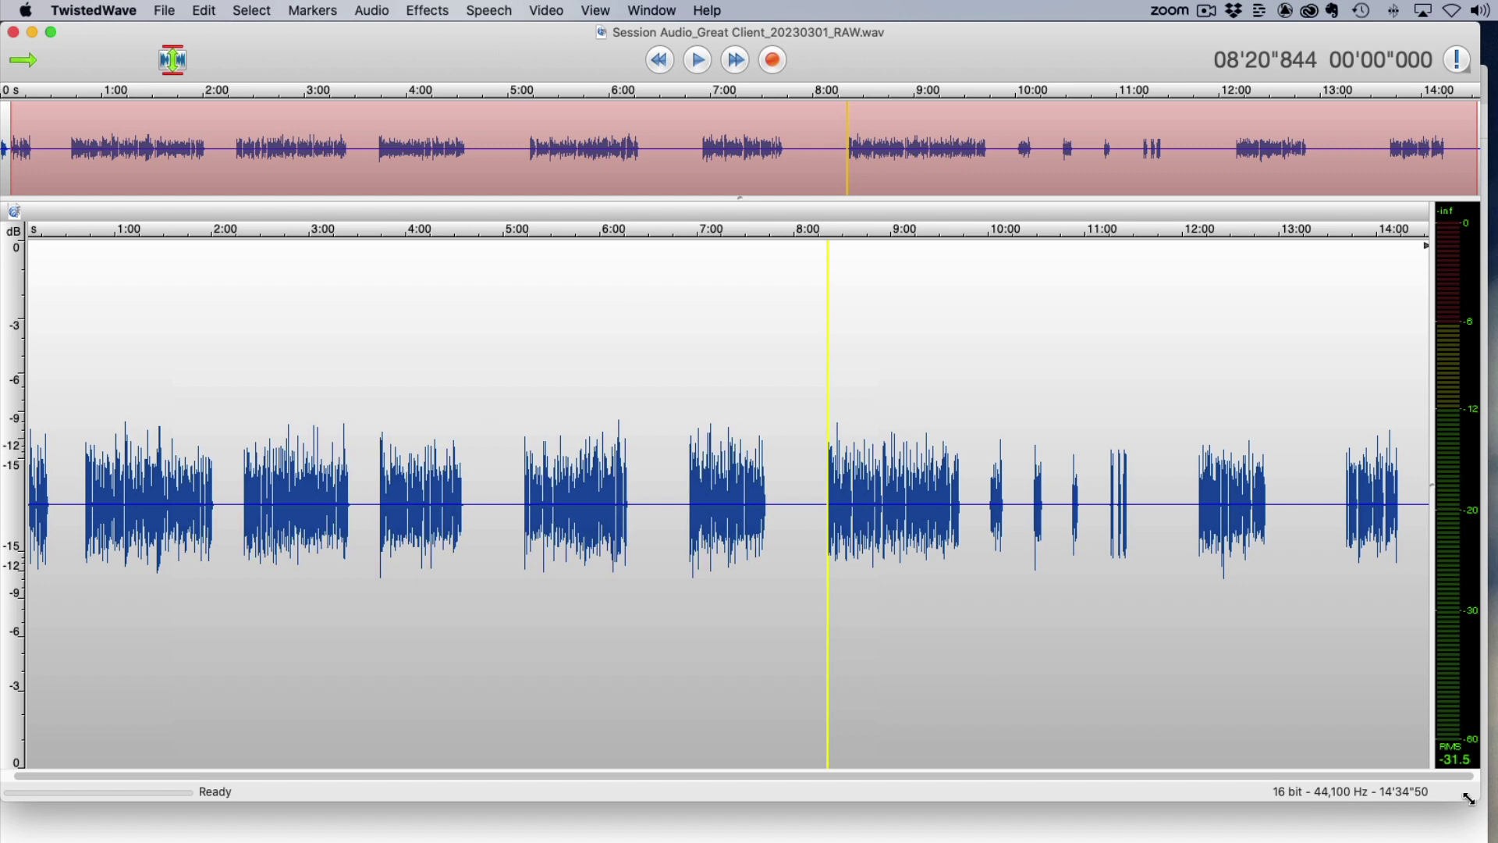
drag(1470, 797, 1405, 419)
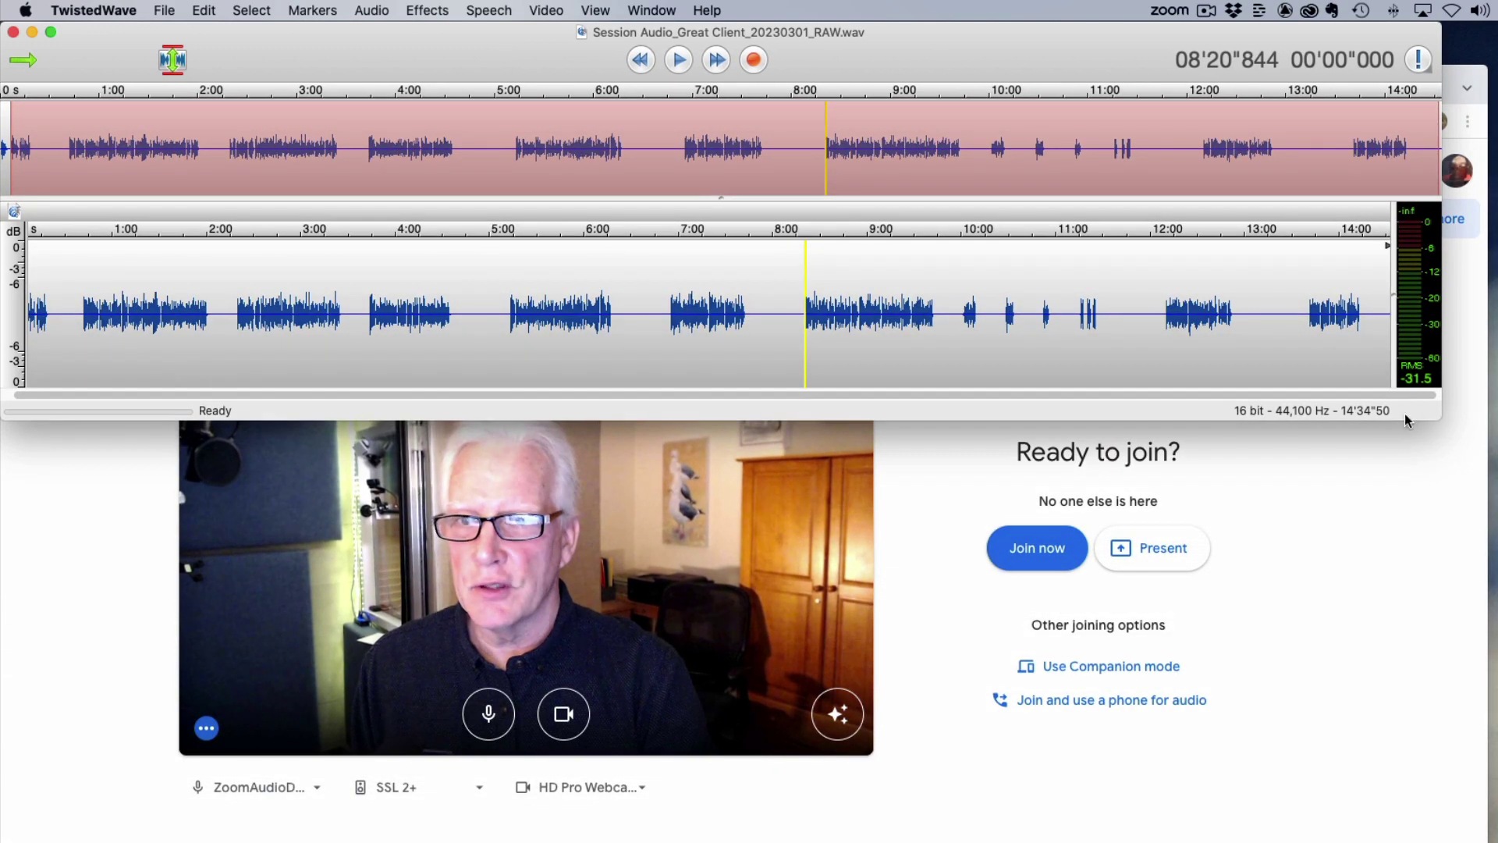
Step: Play the session audio from about 8:21, check Meet's microphone level meter during playback, and stop the playback
click(807, 318)
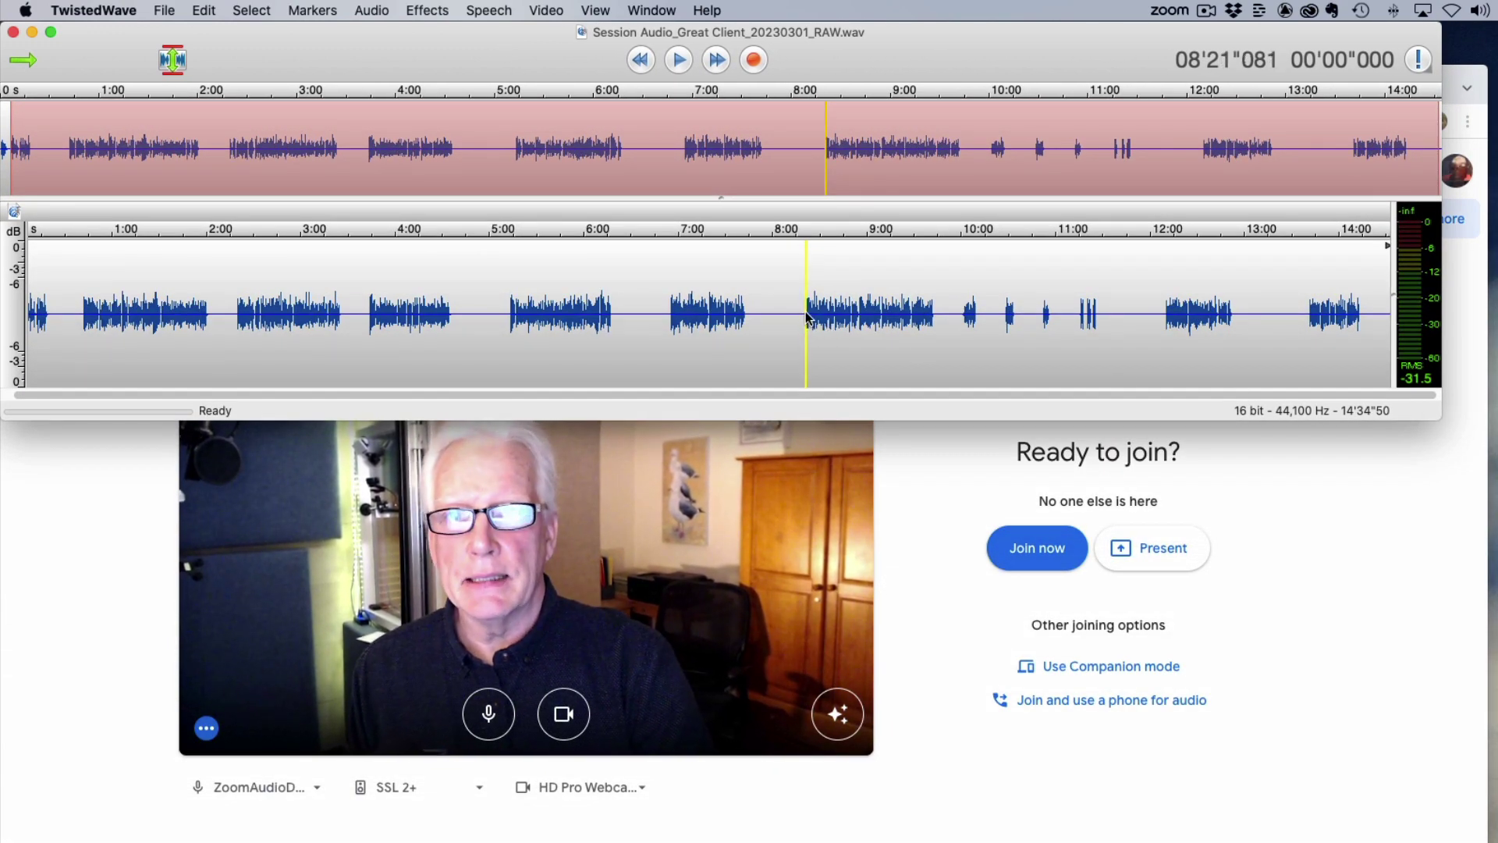
key(space)
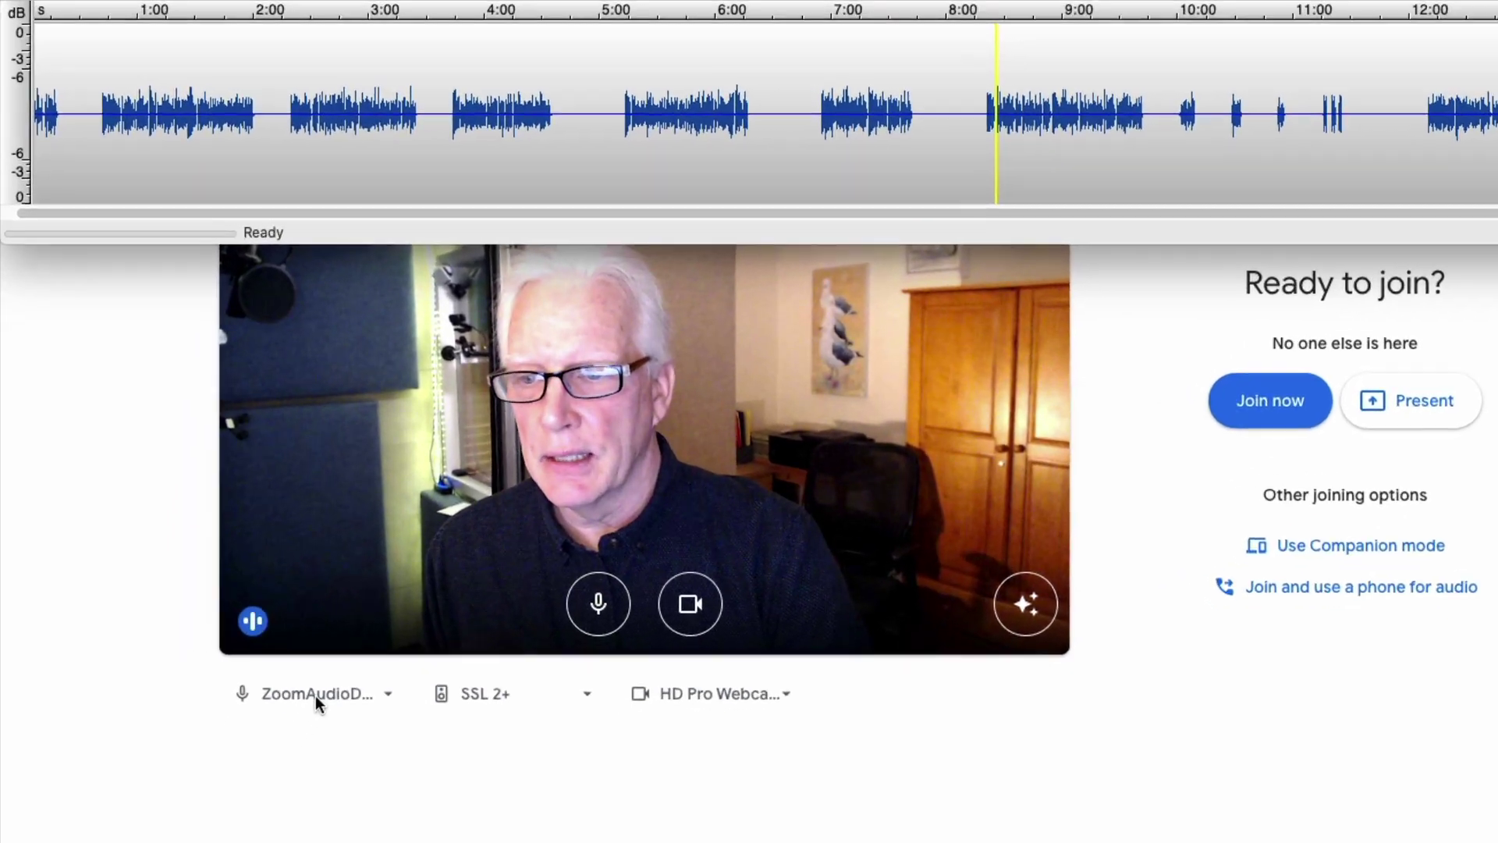
click(256, 789)
click(293, 793)
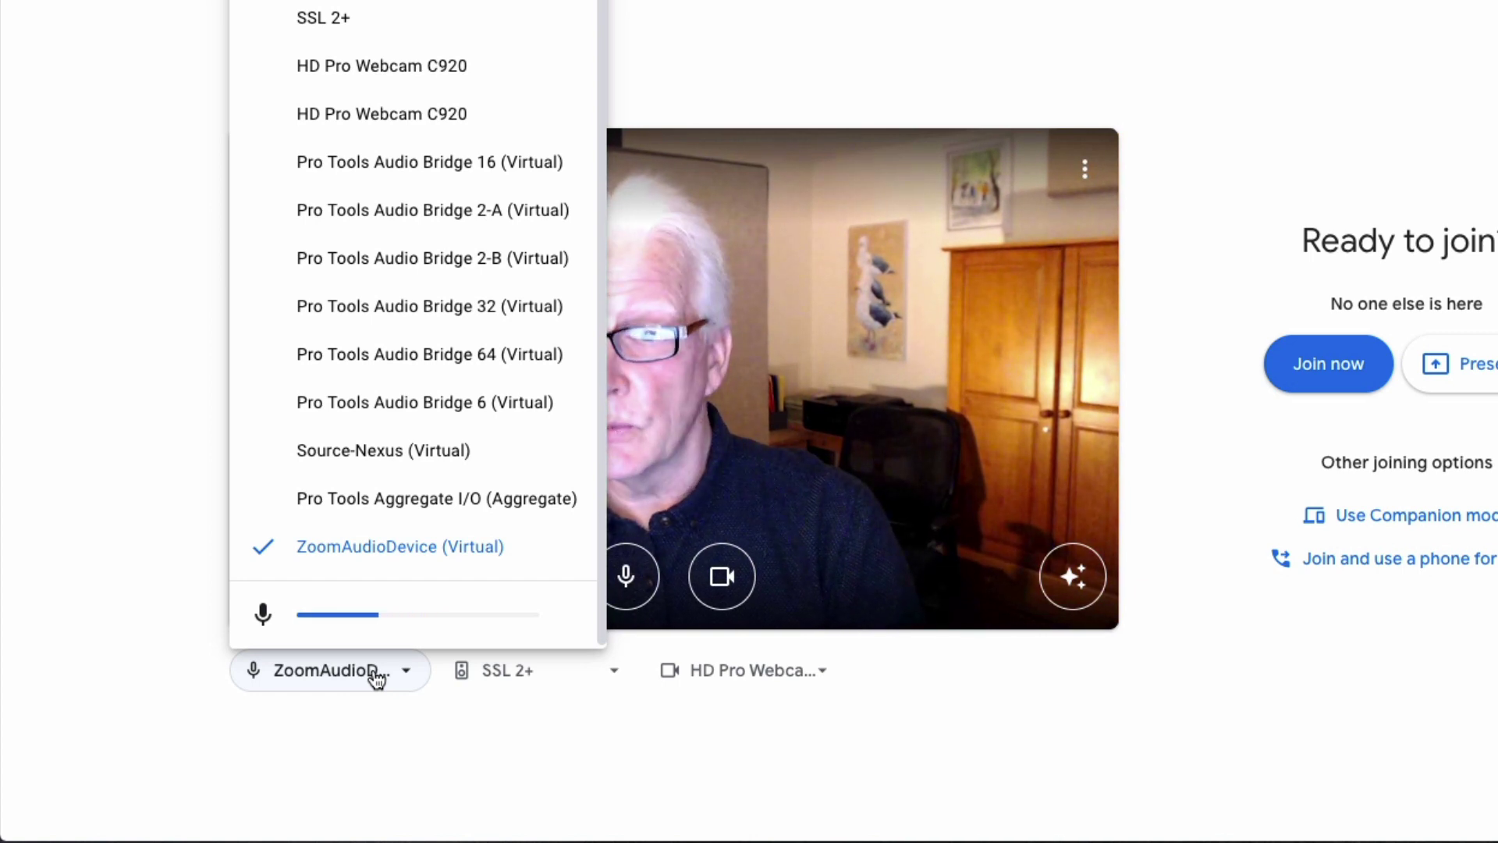
click(409, 739)
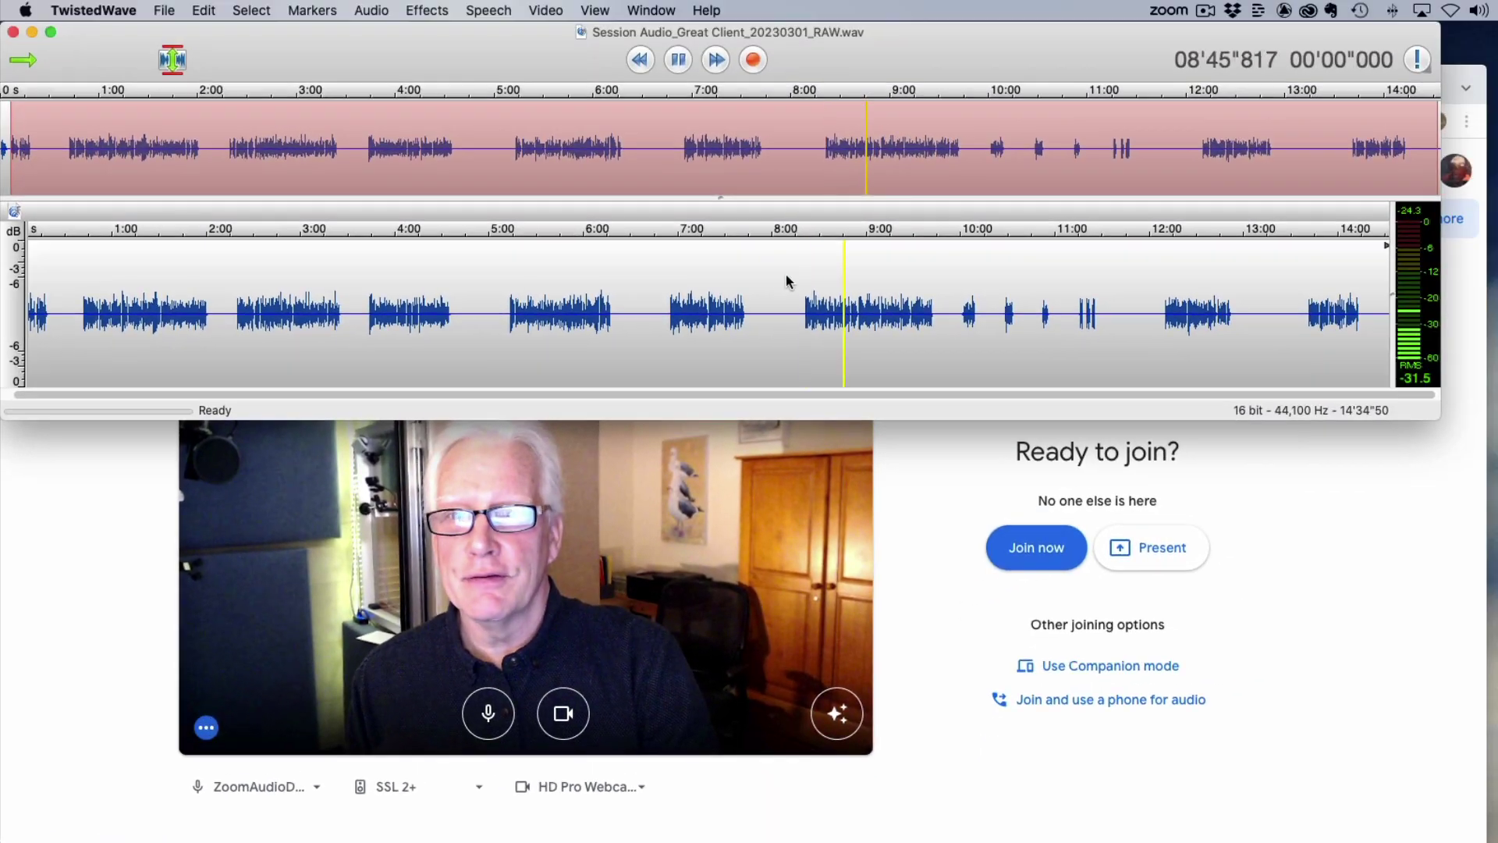
click(1031, 63)
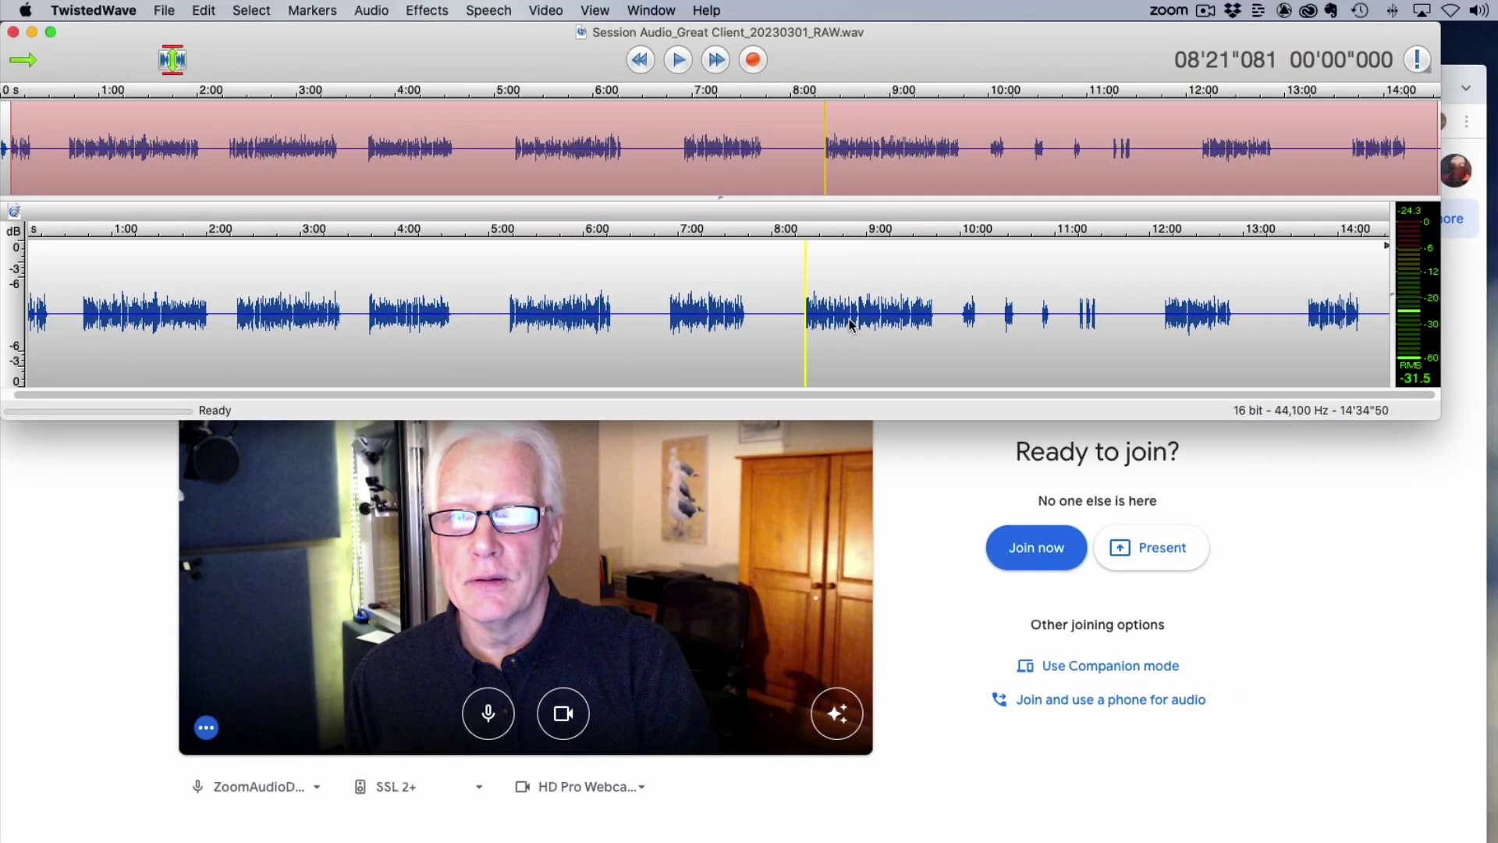
Step: Keep TwistedWave's output on ZoomAudioDevice with playback stopped, and check Meet's microphone level meter while speaking
click(371, 10)
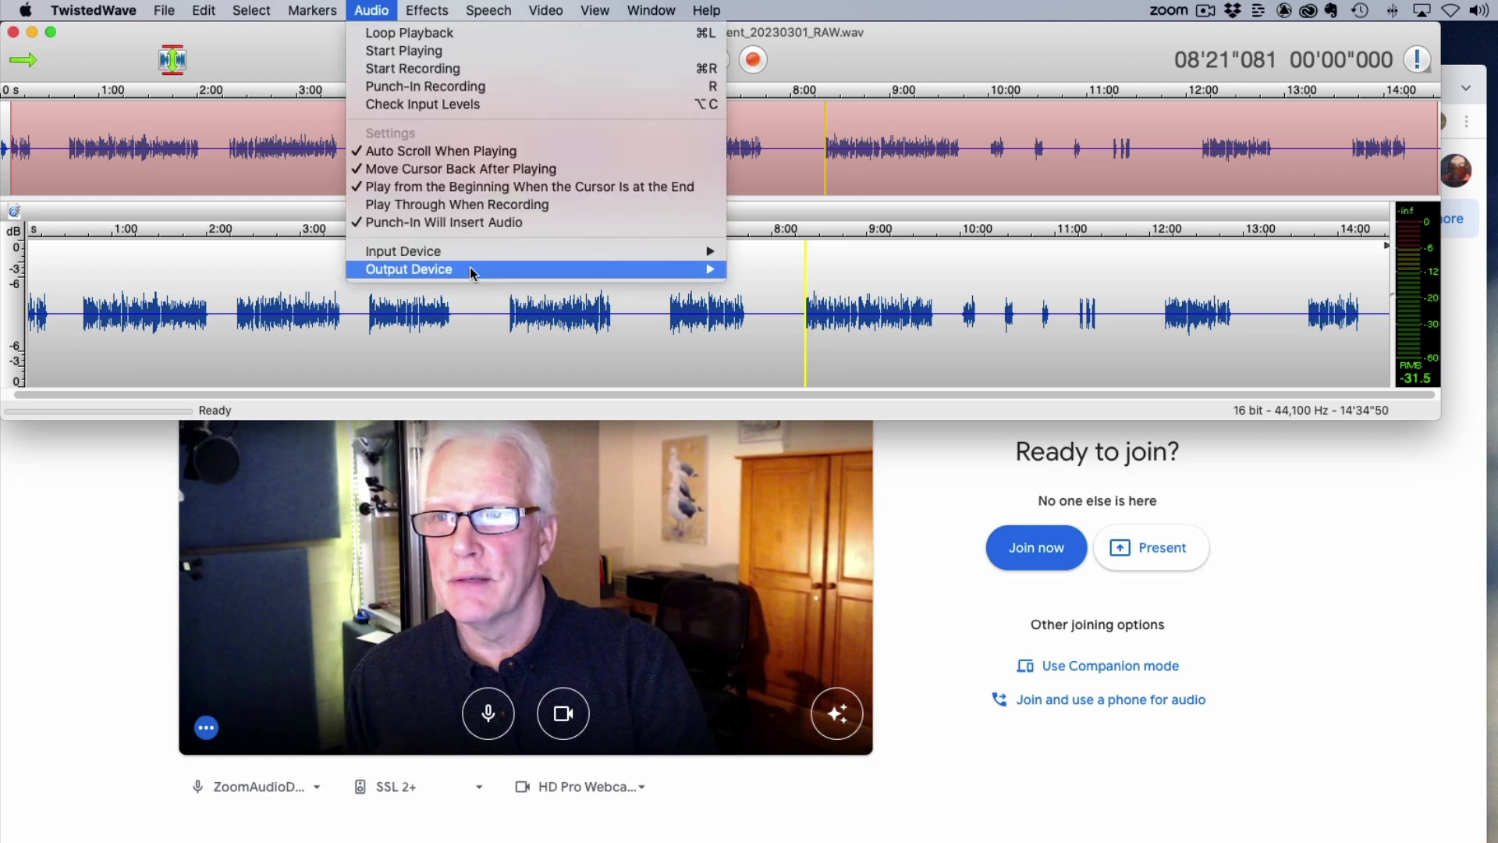
mouse_move(452, 268)
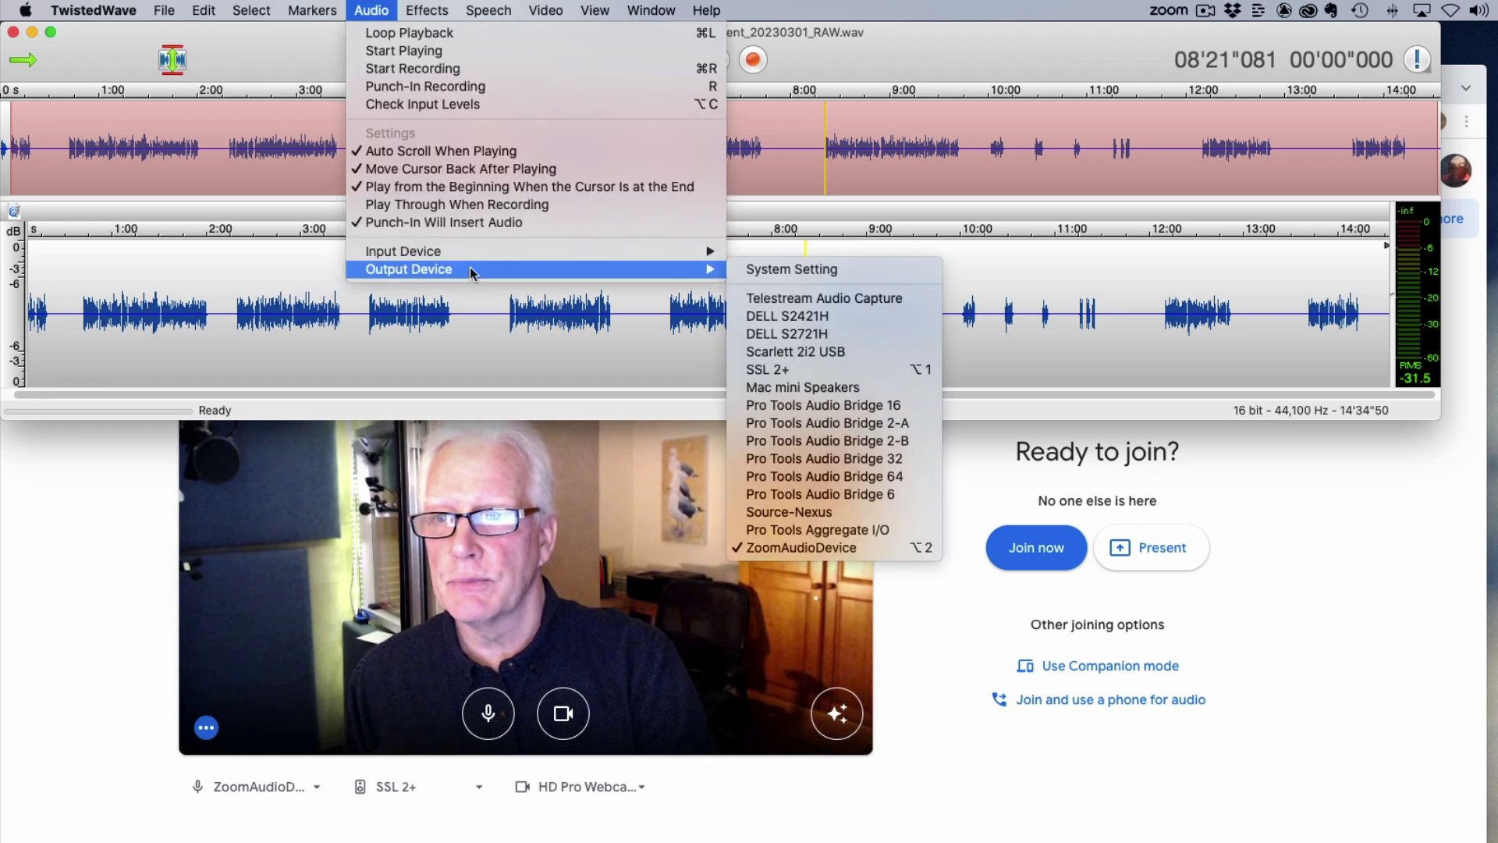
click(806, 551)
click(857, 825)
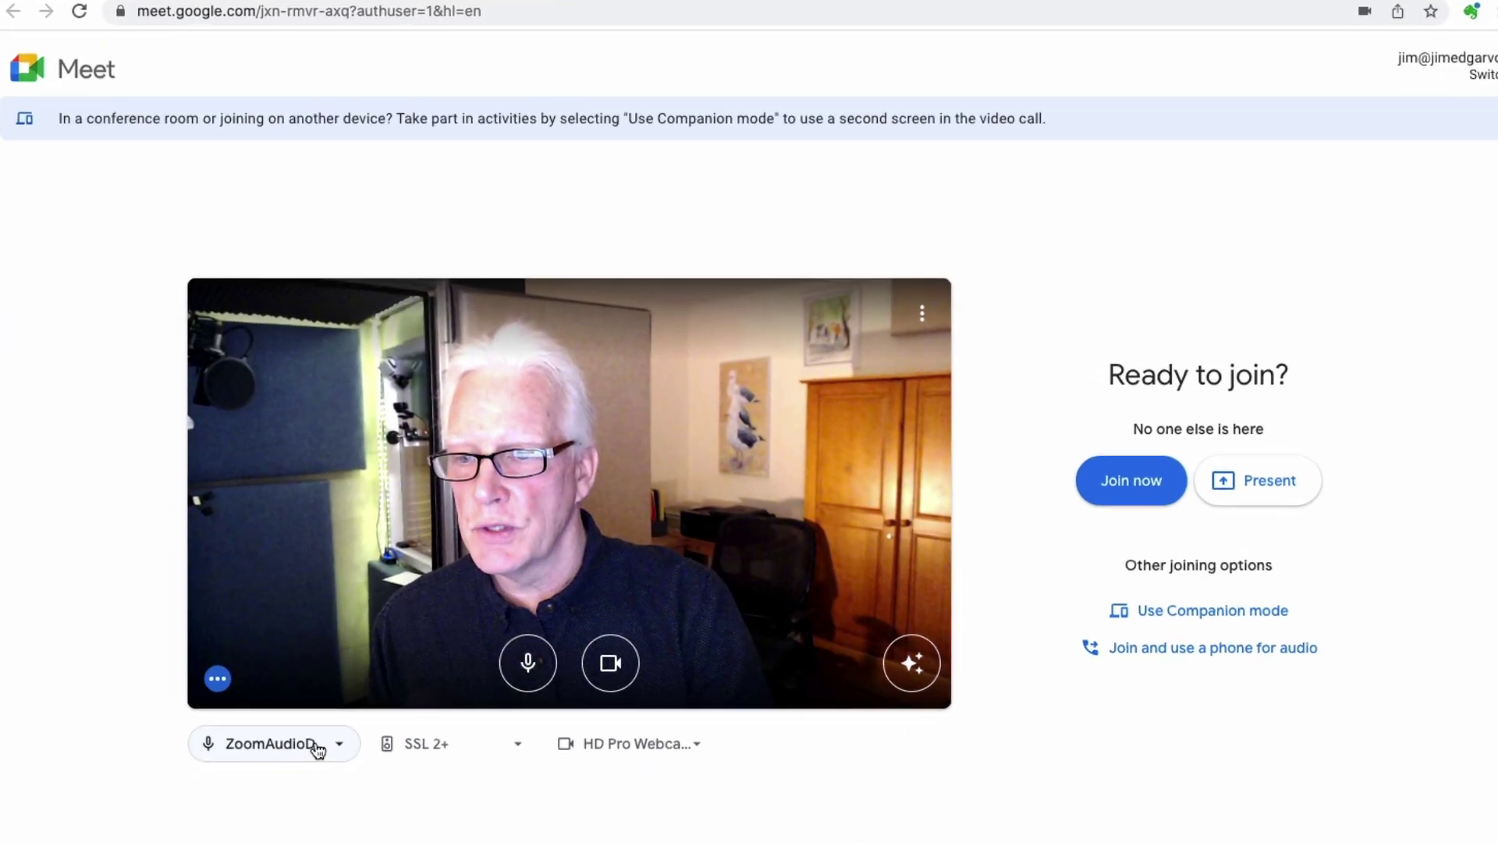
click(295, 790)
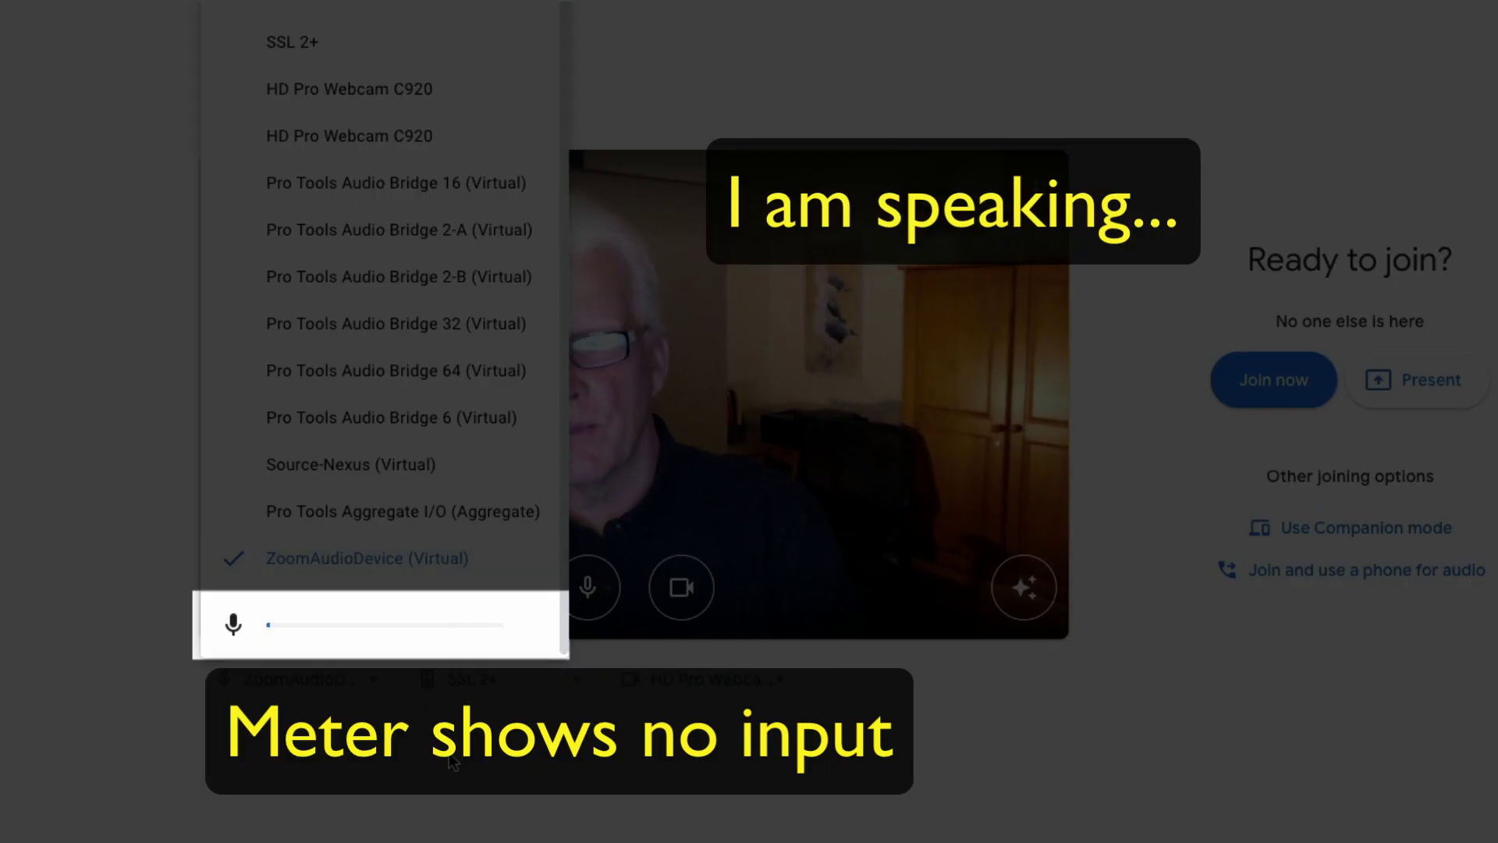
click(453, 760)
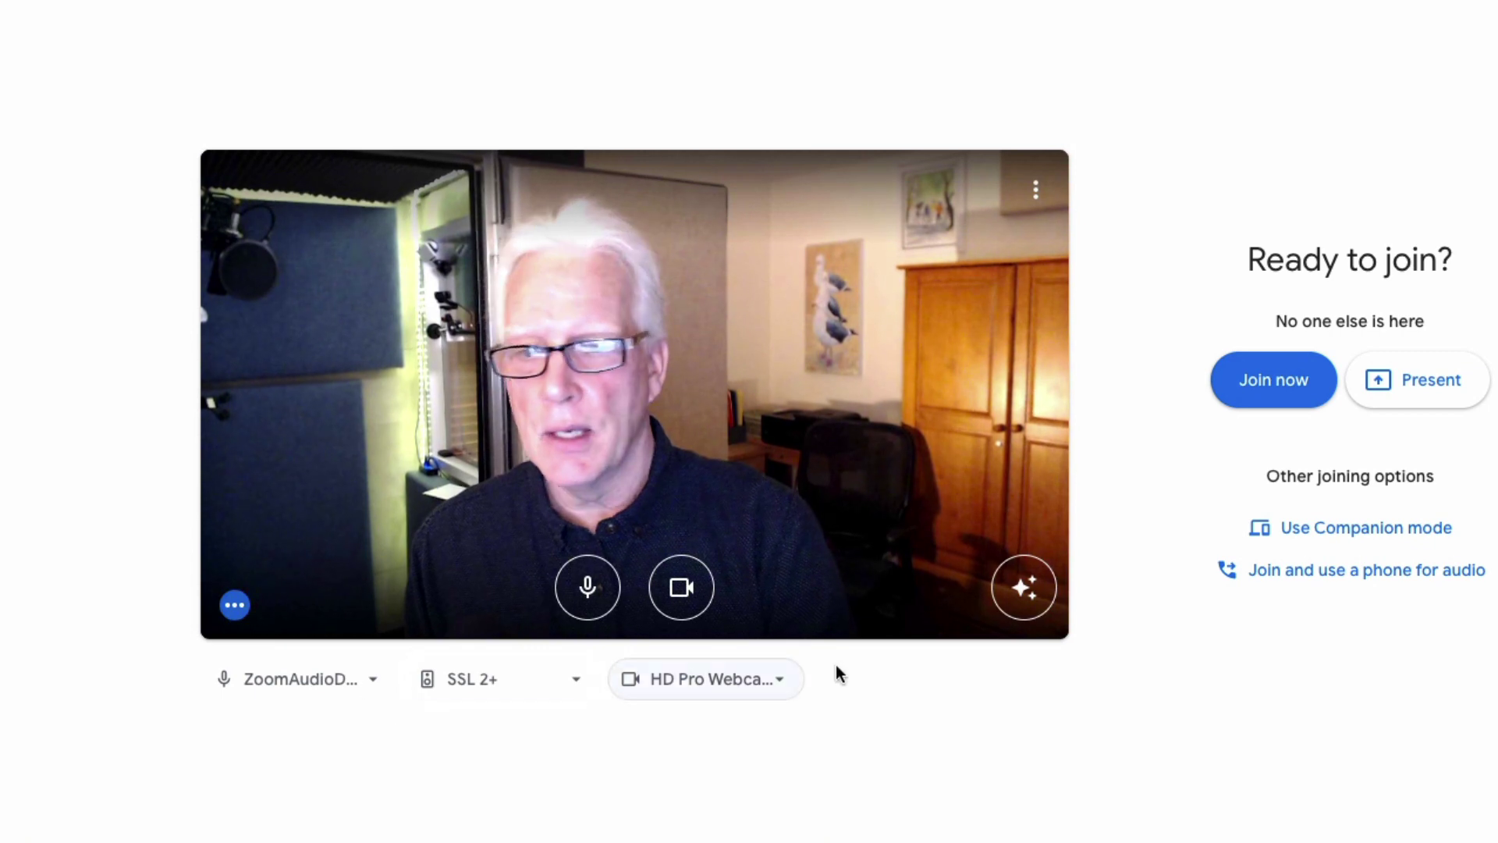
Step: Join the Google Meet meeting and change the microphone in its audio settings to Default - SSL 2+
click(1272, 394)
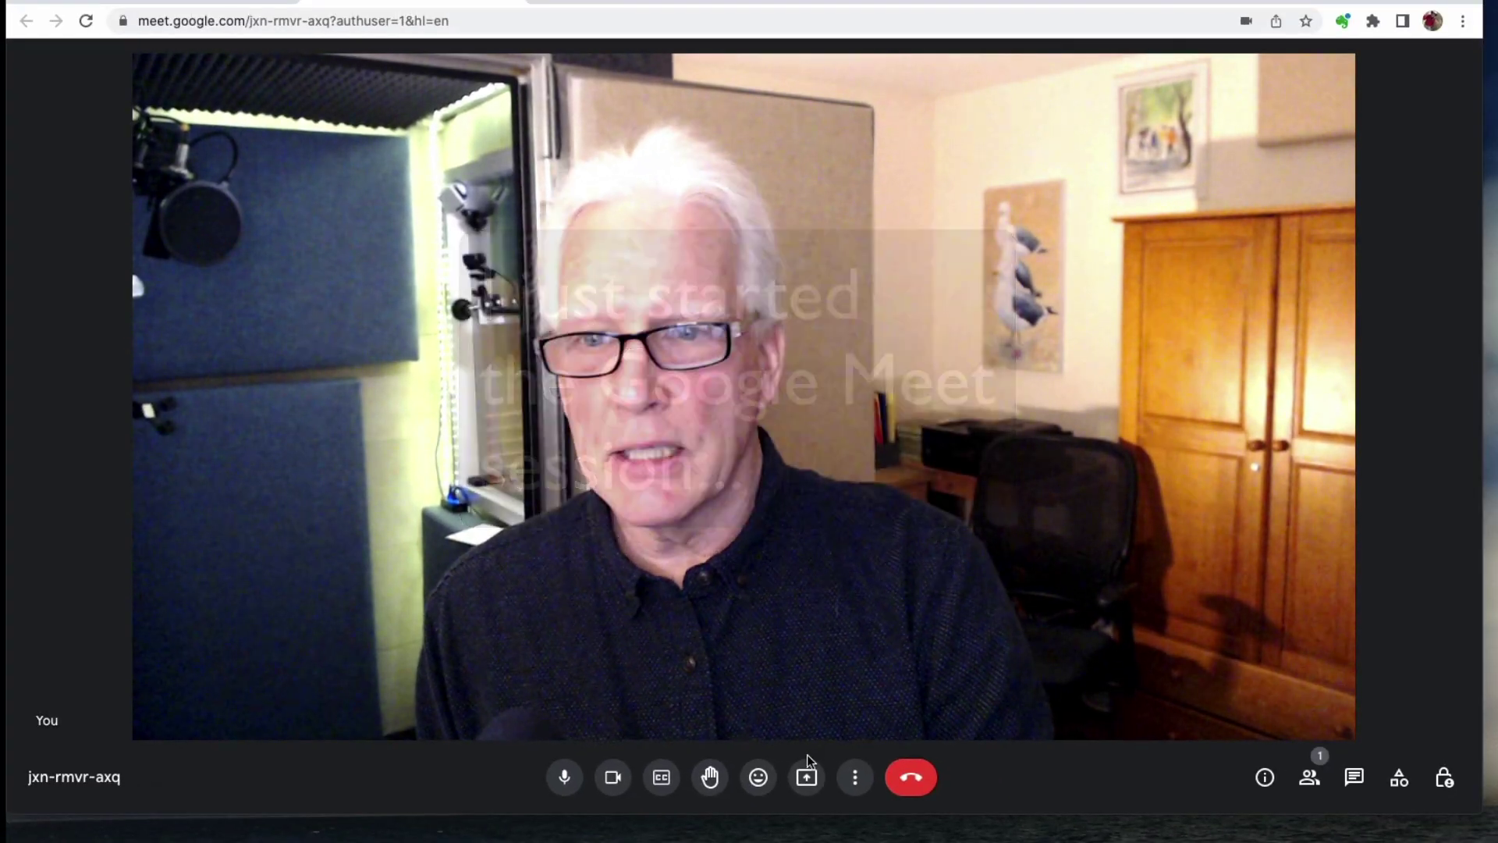
click(856, 779)
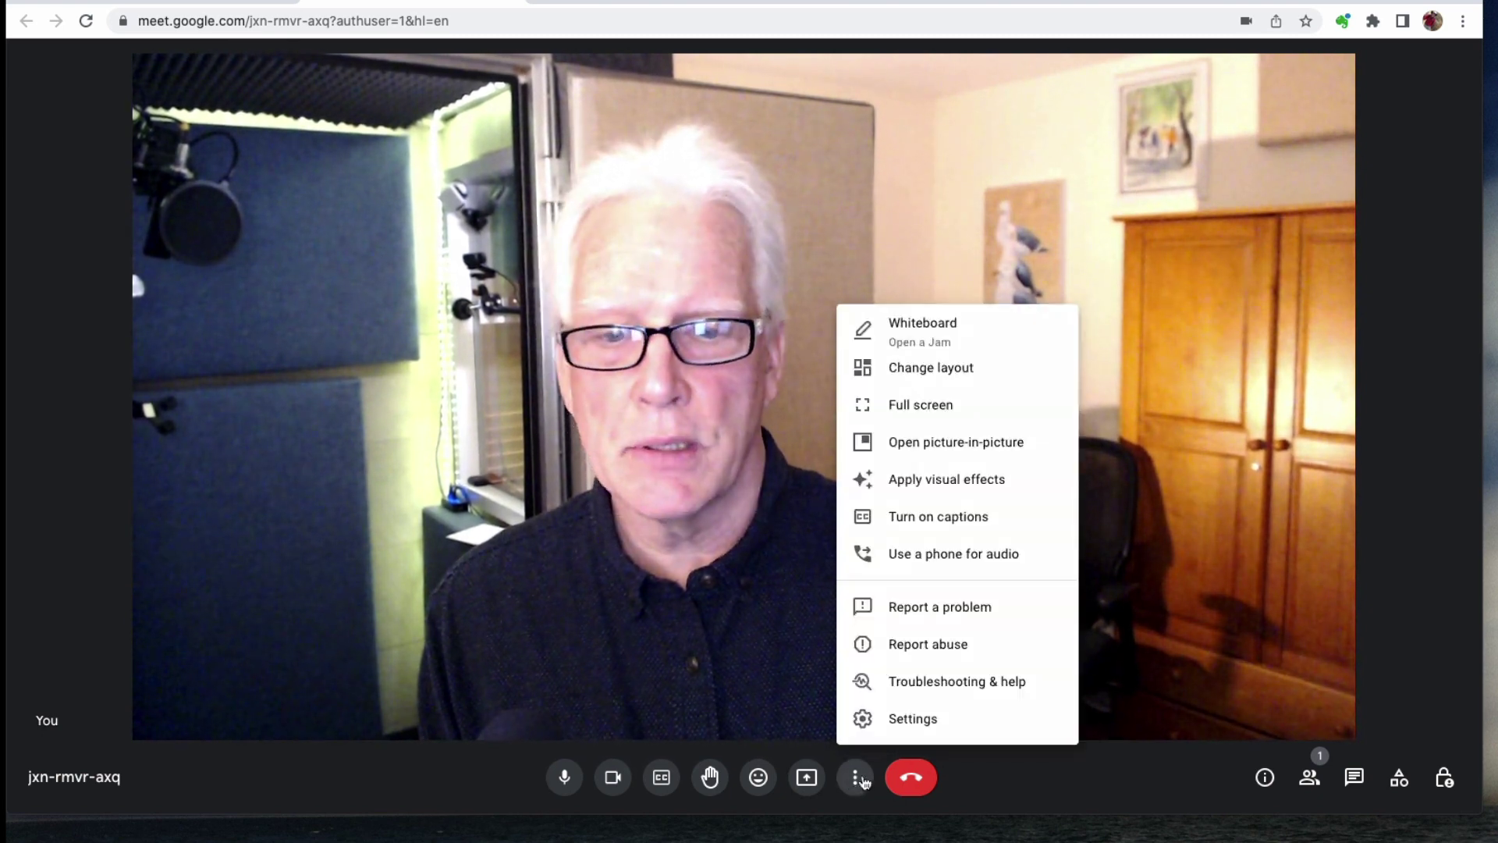
click(905, 717)
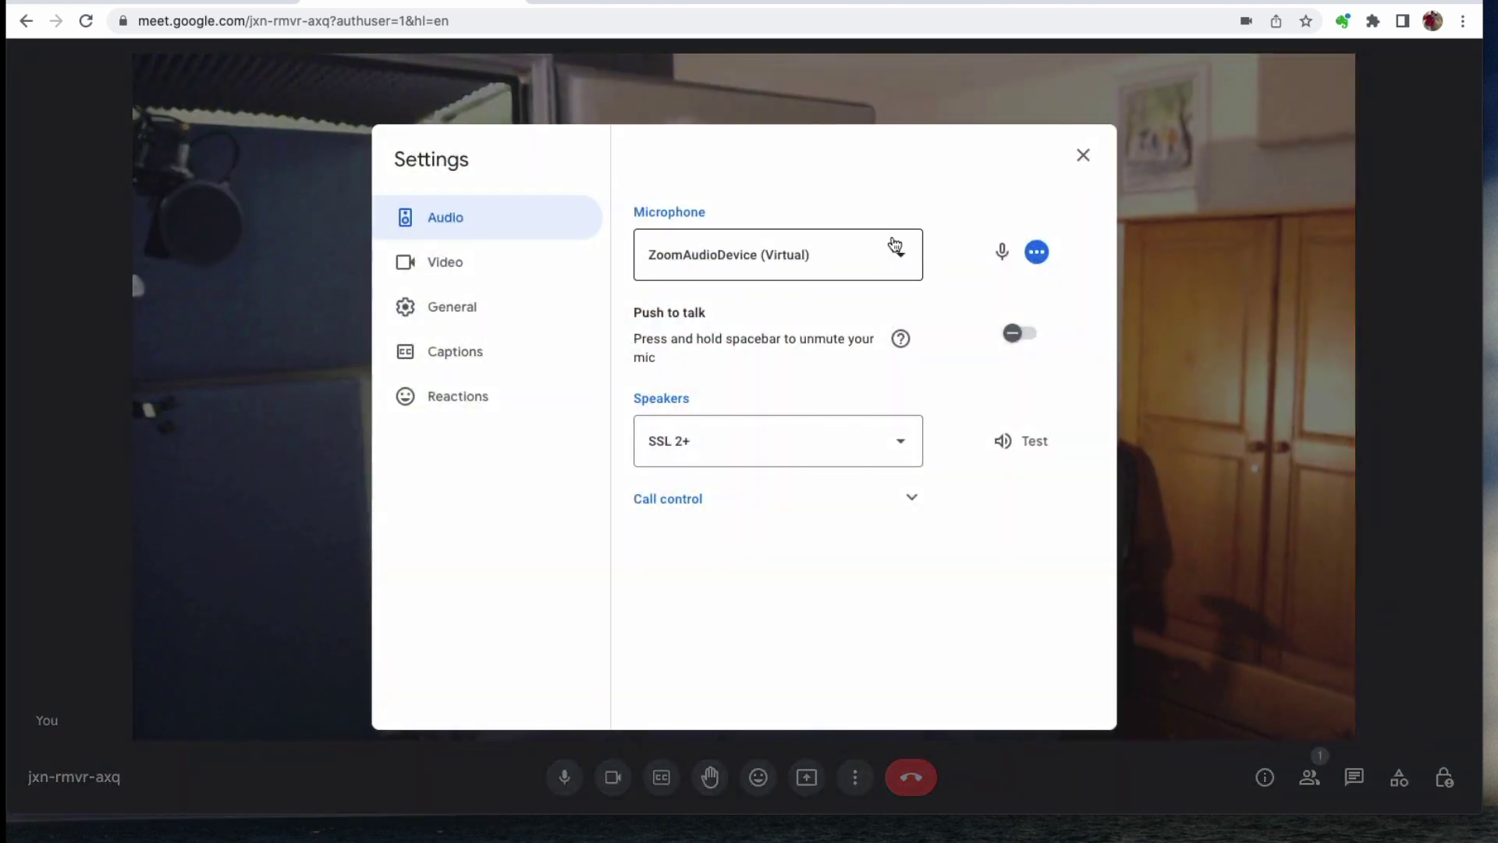
click(895, 255)
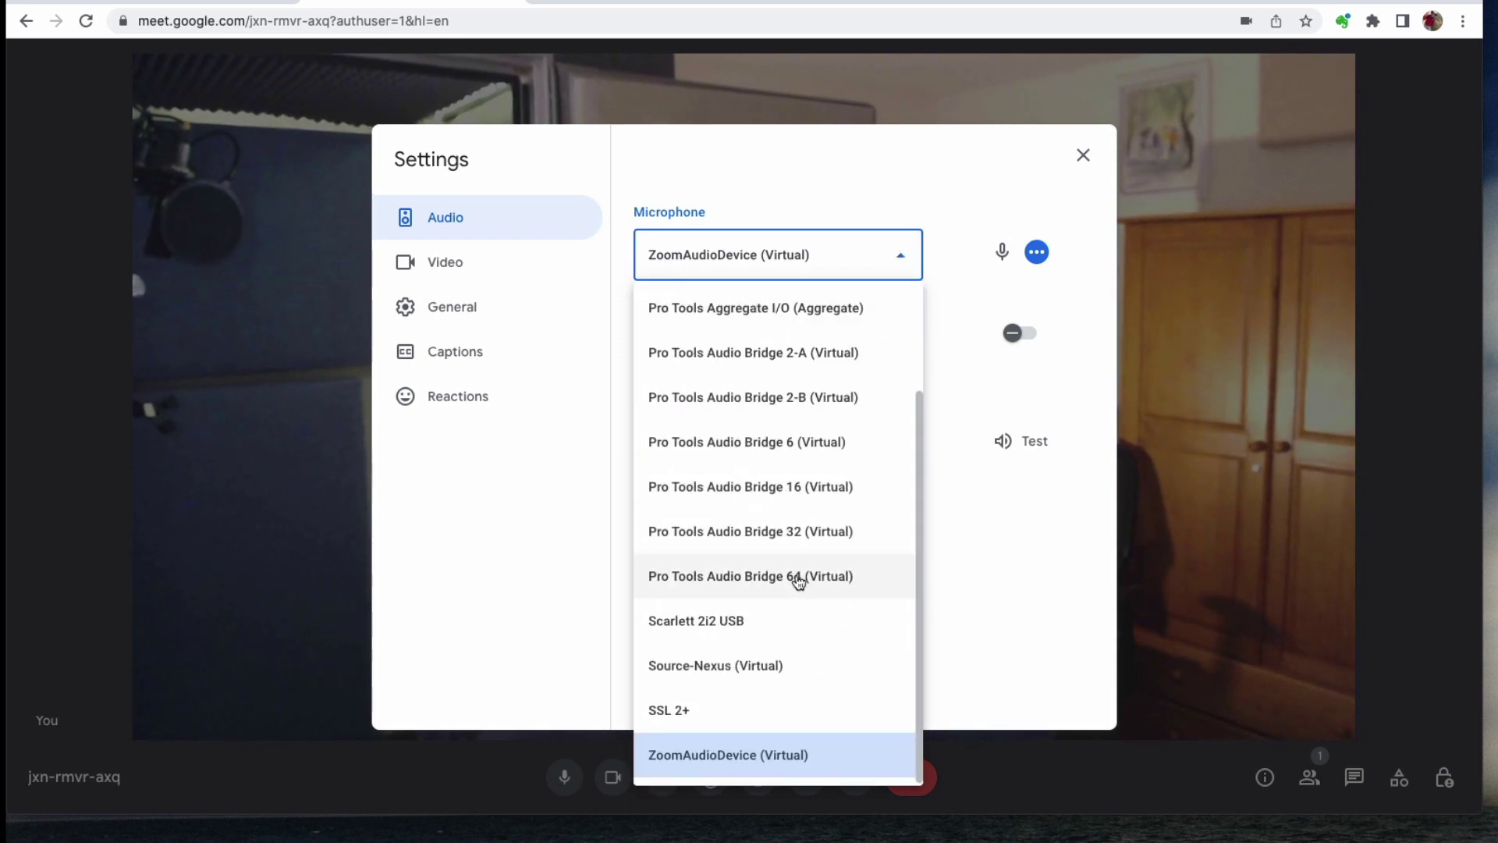
scroll(789, 546, up, 1)
scroll(791, 508, up, 1)
click(715, 316)
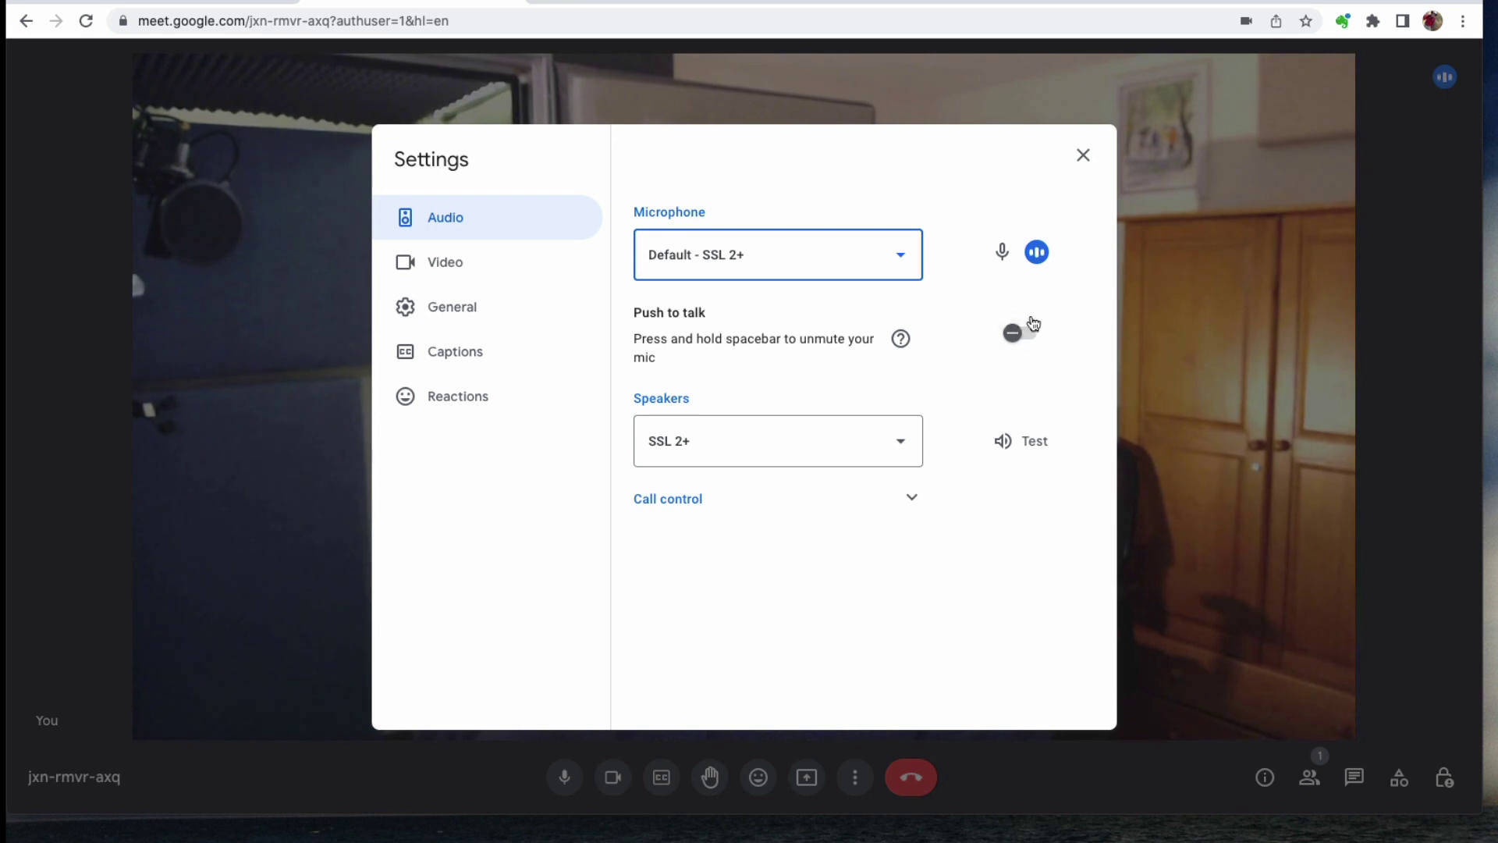
click(1085, 156)
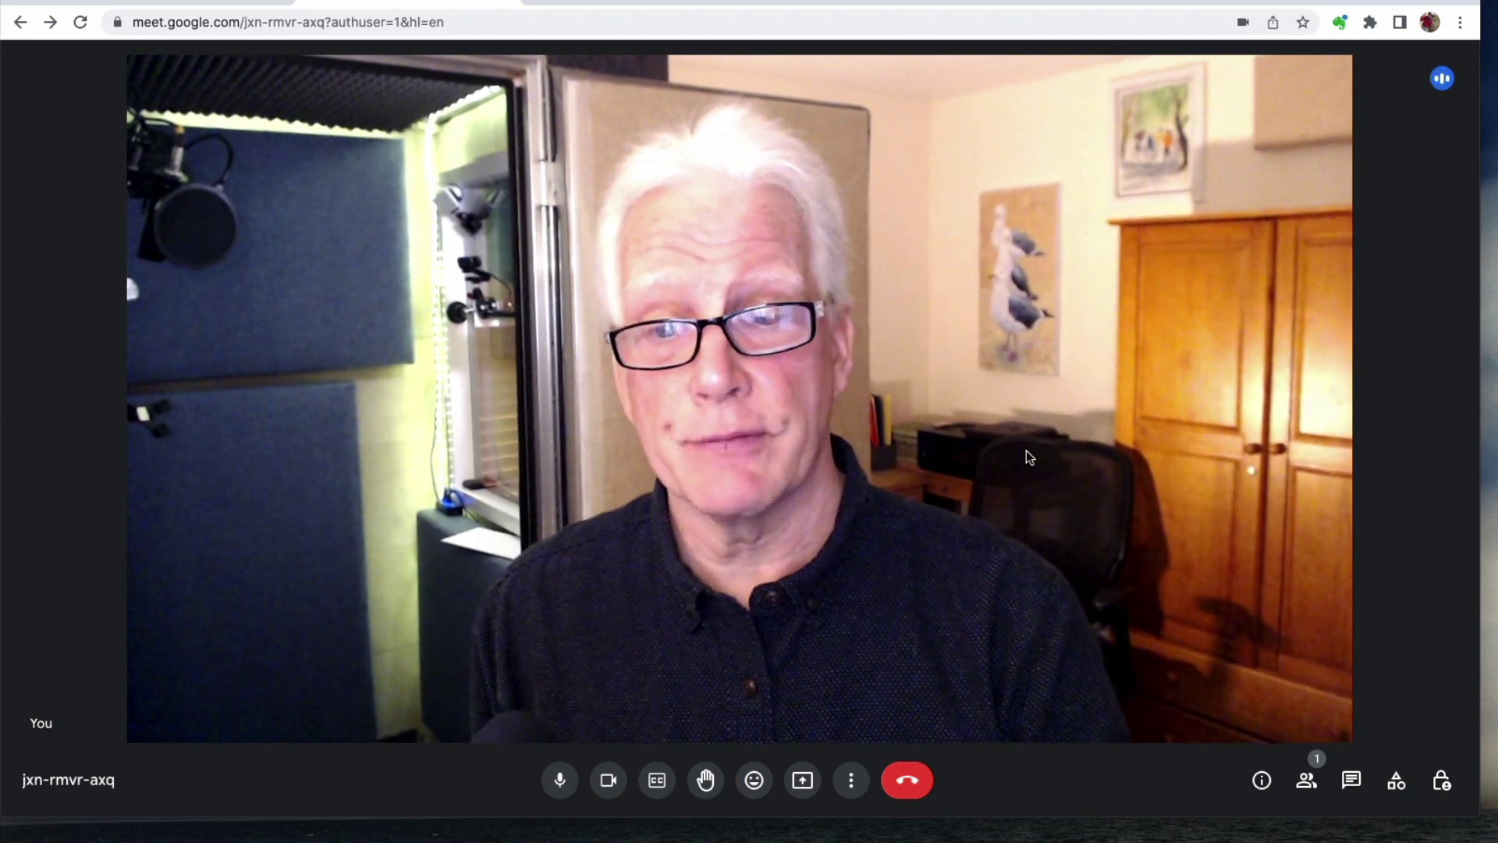
Step: Leave the Google Meet call
click(921, 782)
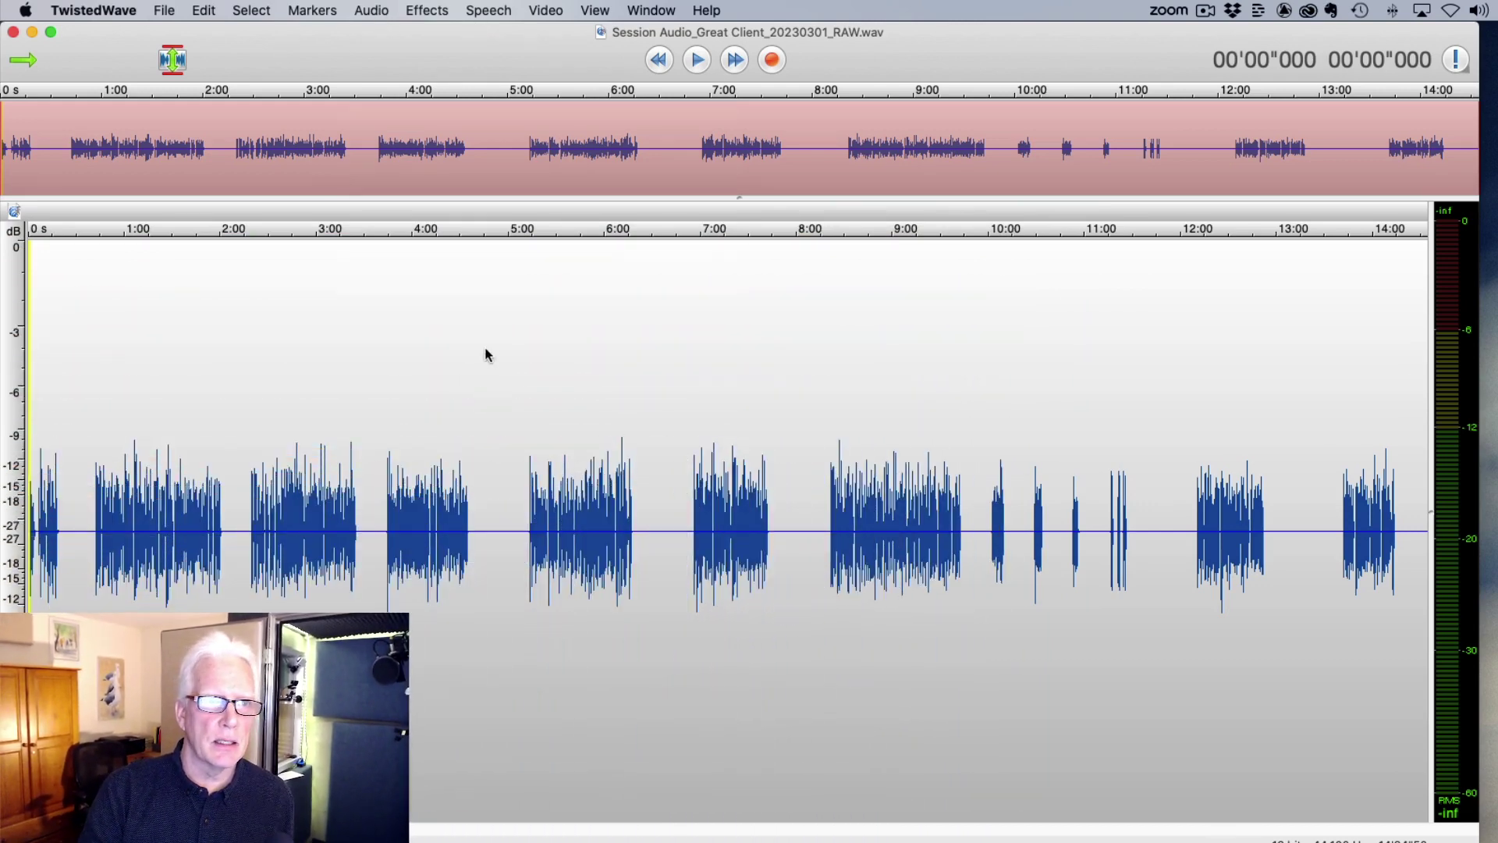
Step: Examine the keyboard shortcuts assigned to TwistedWave's output devices and locate the command for editing keyboard shortcuts
click(367, 10)
mouse_move(437, 272)
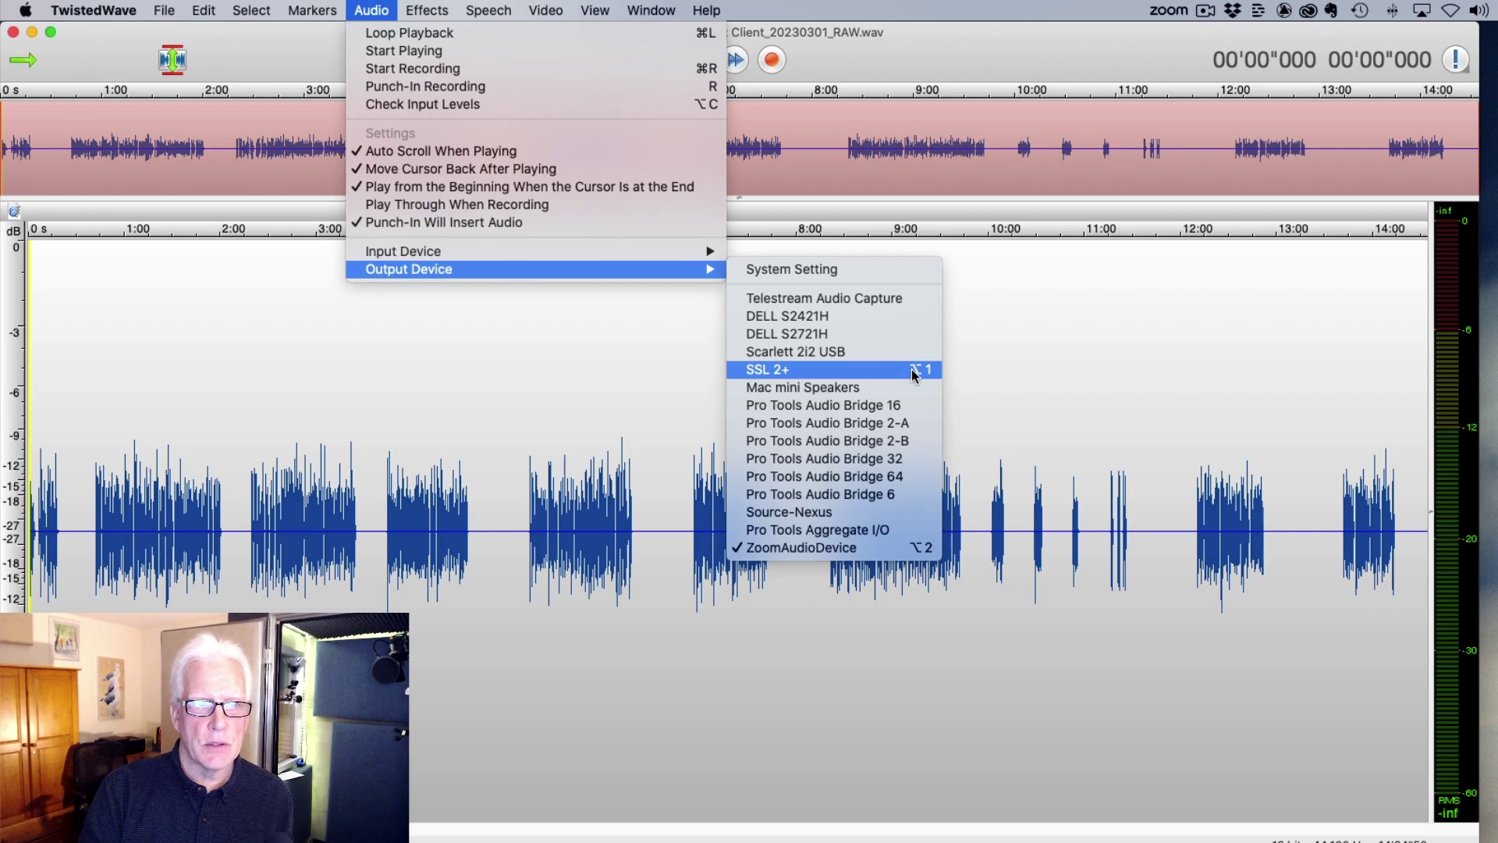
click(978, 375)
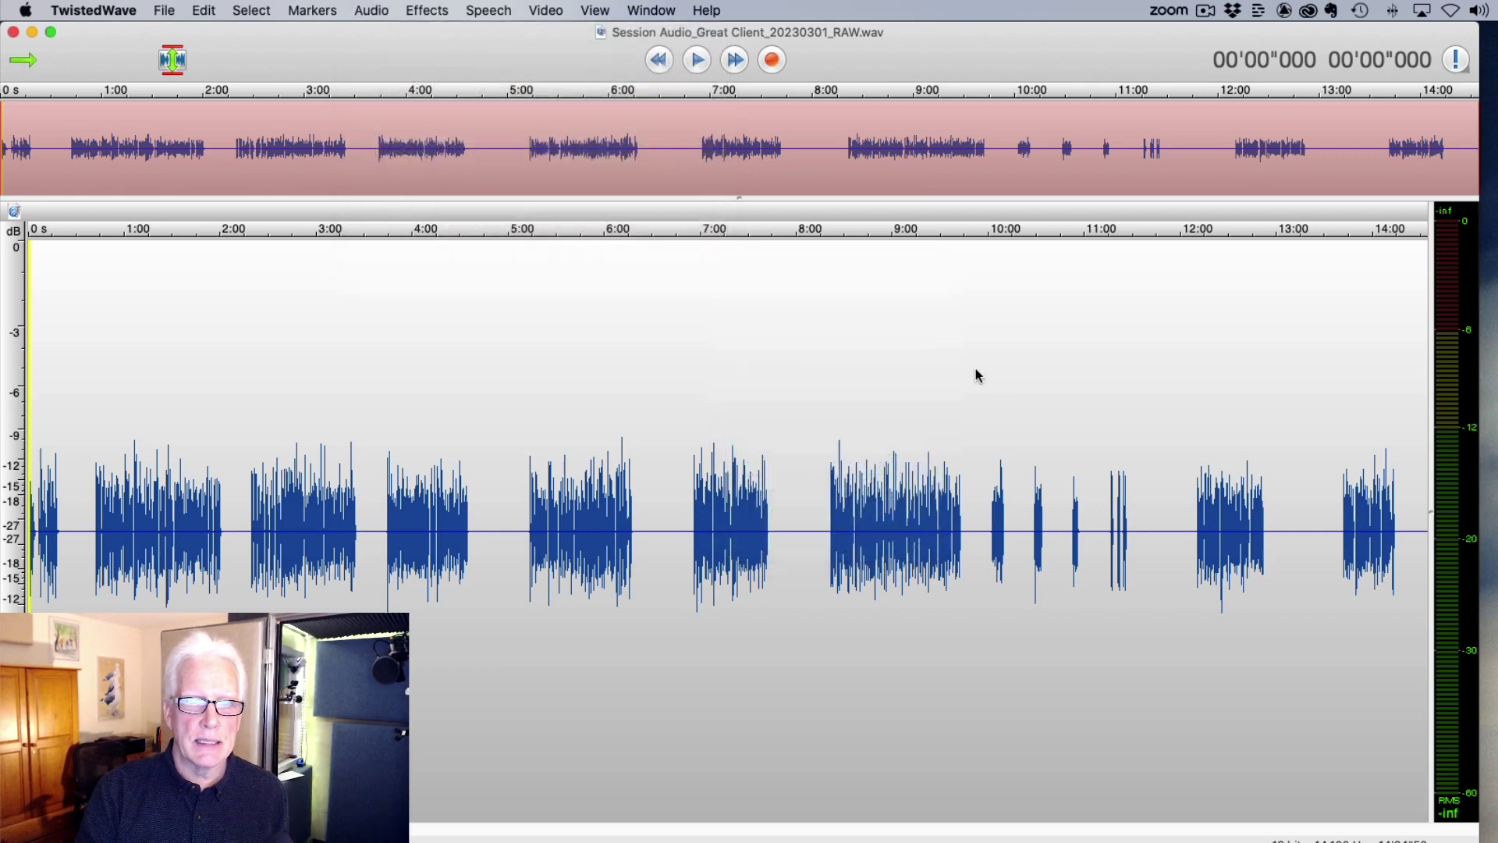
click(167, 10)
mouse_move(209, 10)
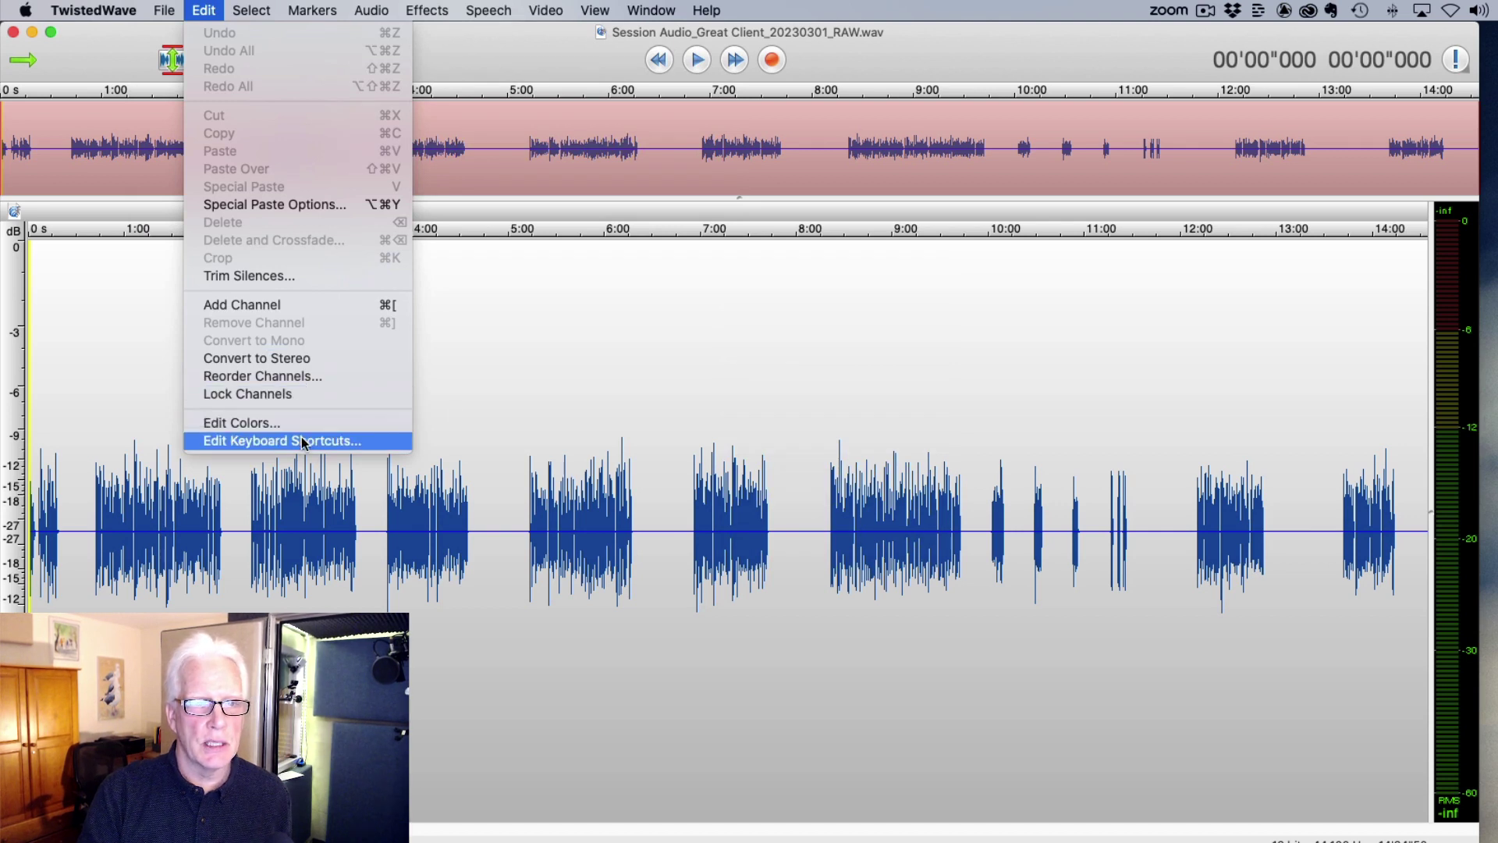
click(552, 401)
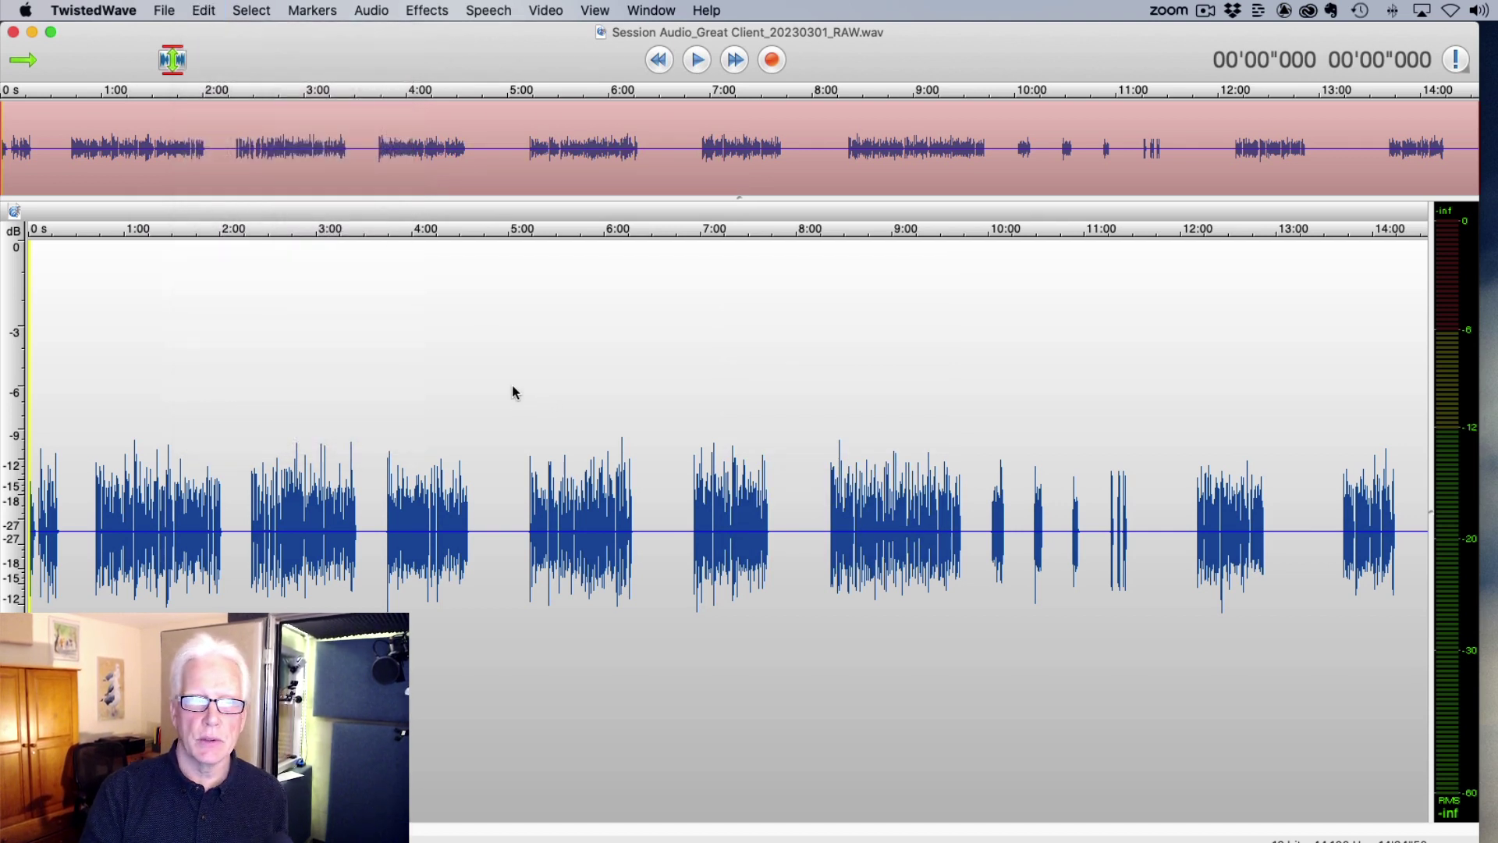
Step: Set TwistedWave's audio output device to SSL 2+
click(357, 11)
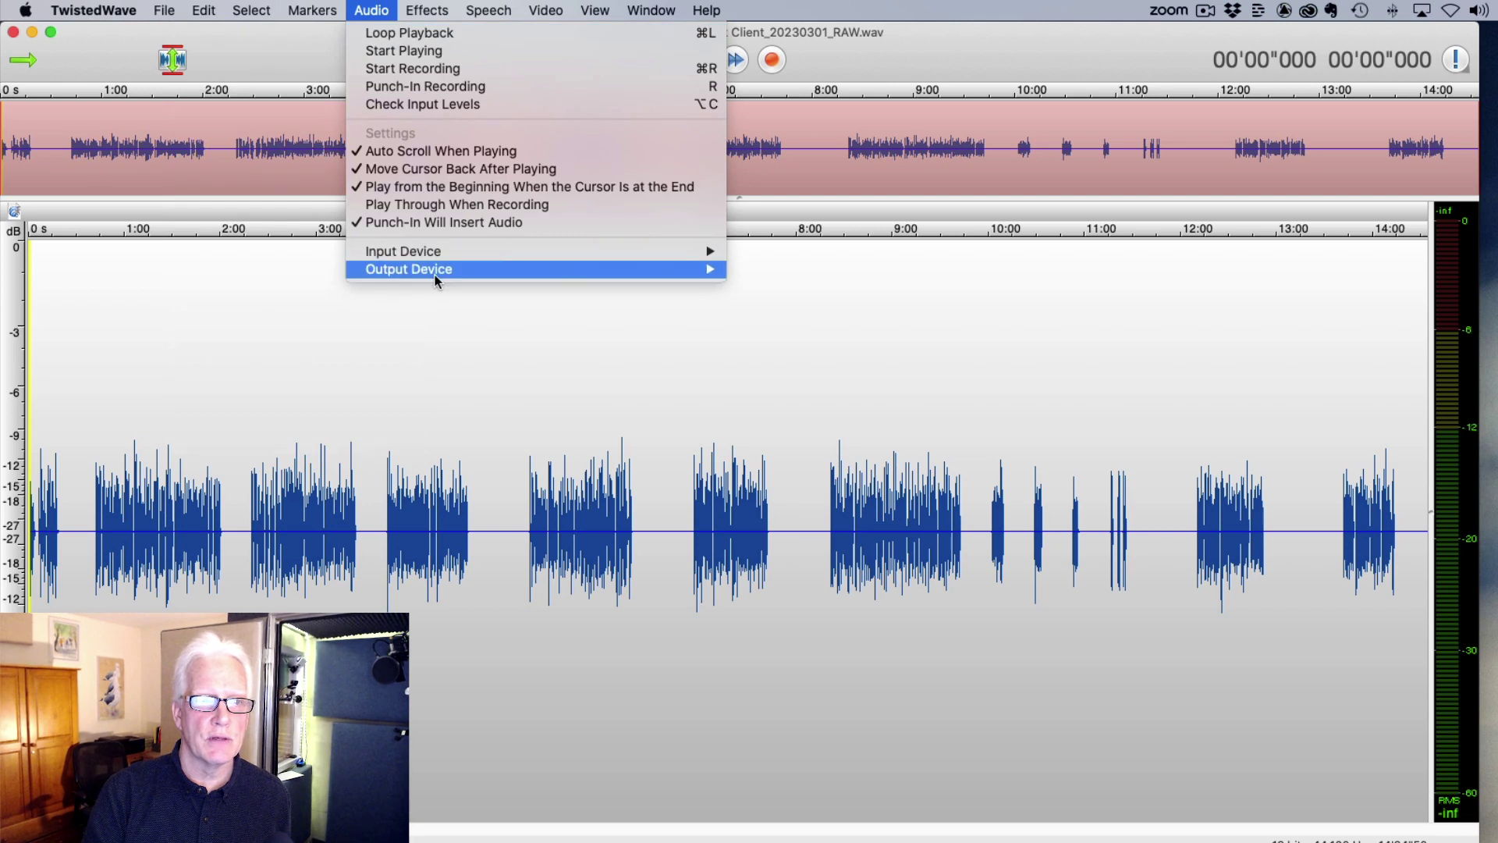
mouse_move(437, 273)
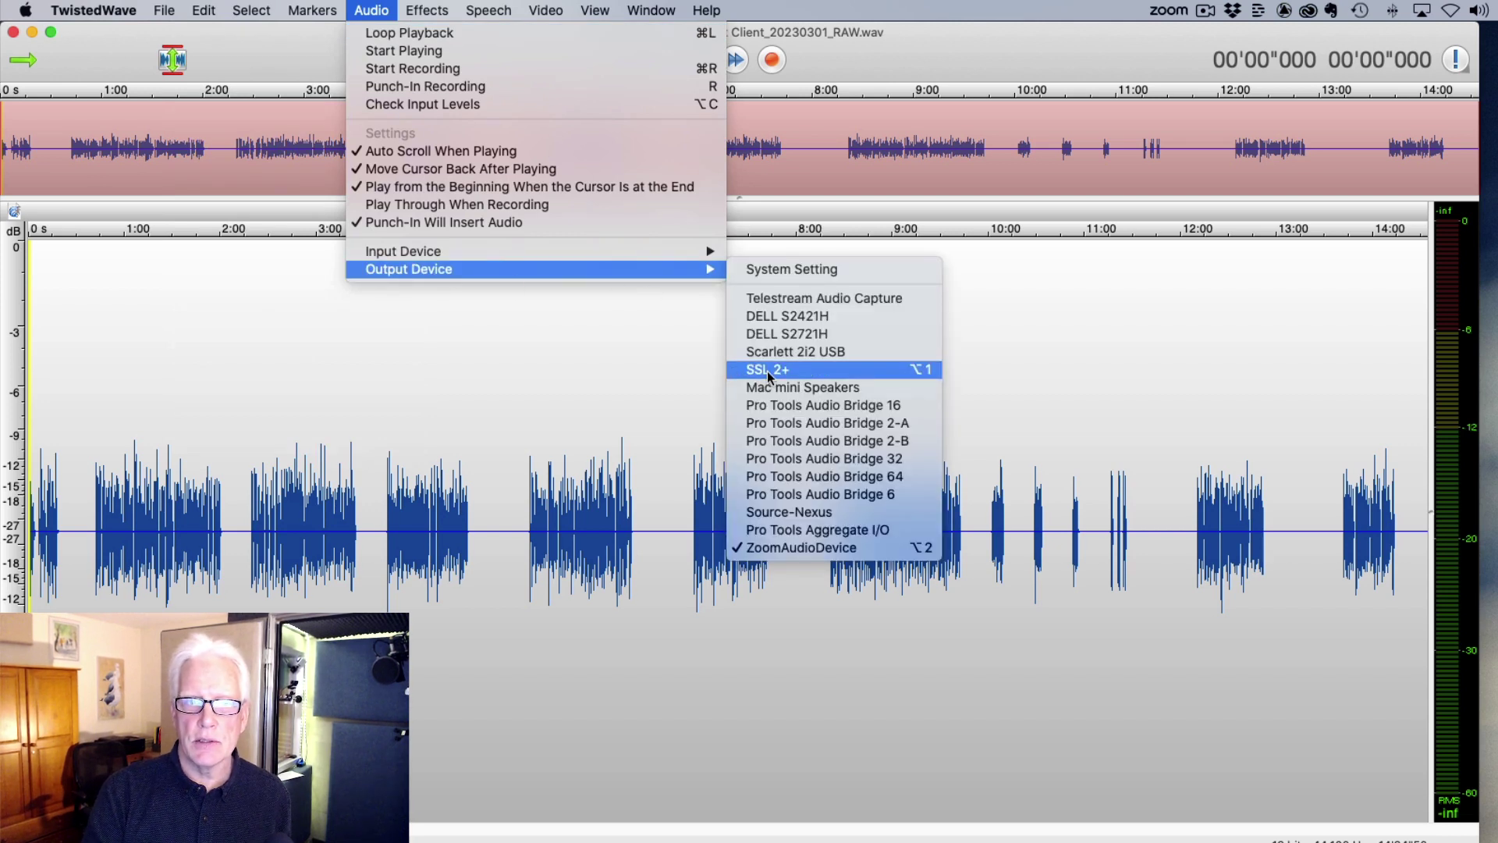
click(886, 372)
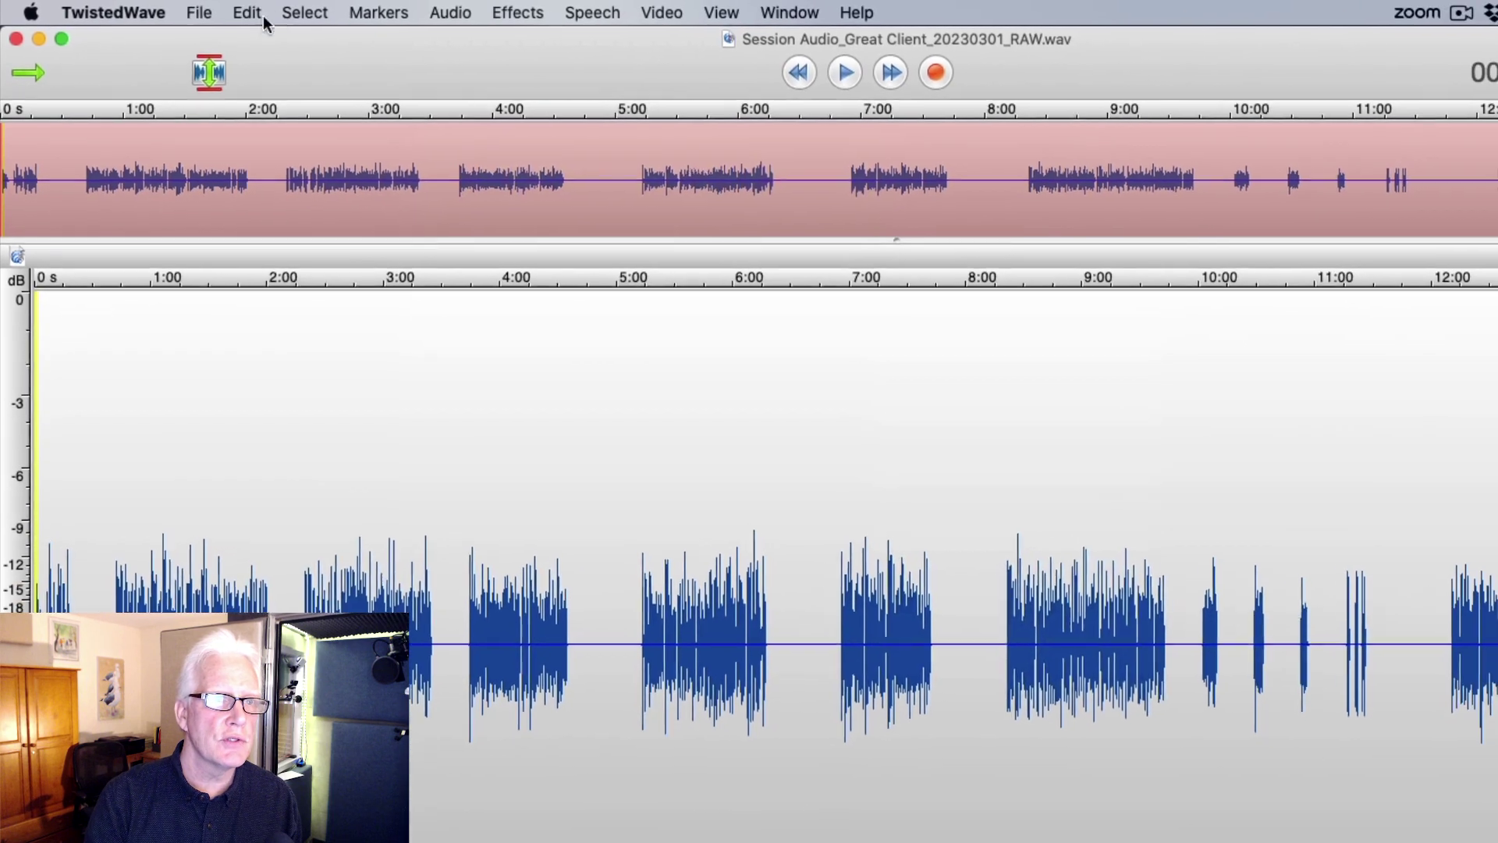
Step: Check which output device is selected in TwistedWave and the shortcuts assigned for switching devices
click(522, 15)
mouse_move(421, 274)
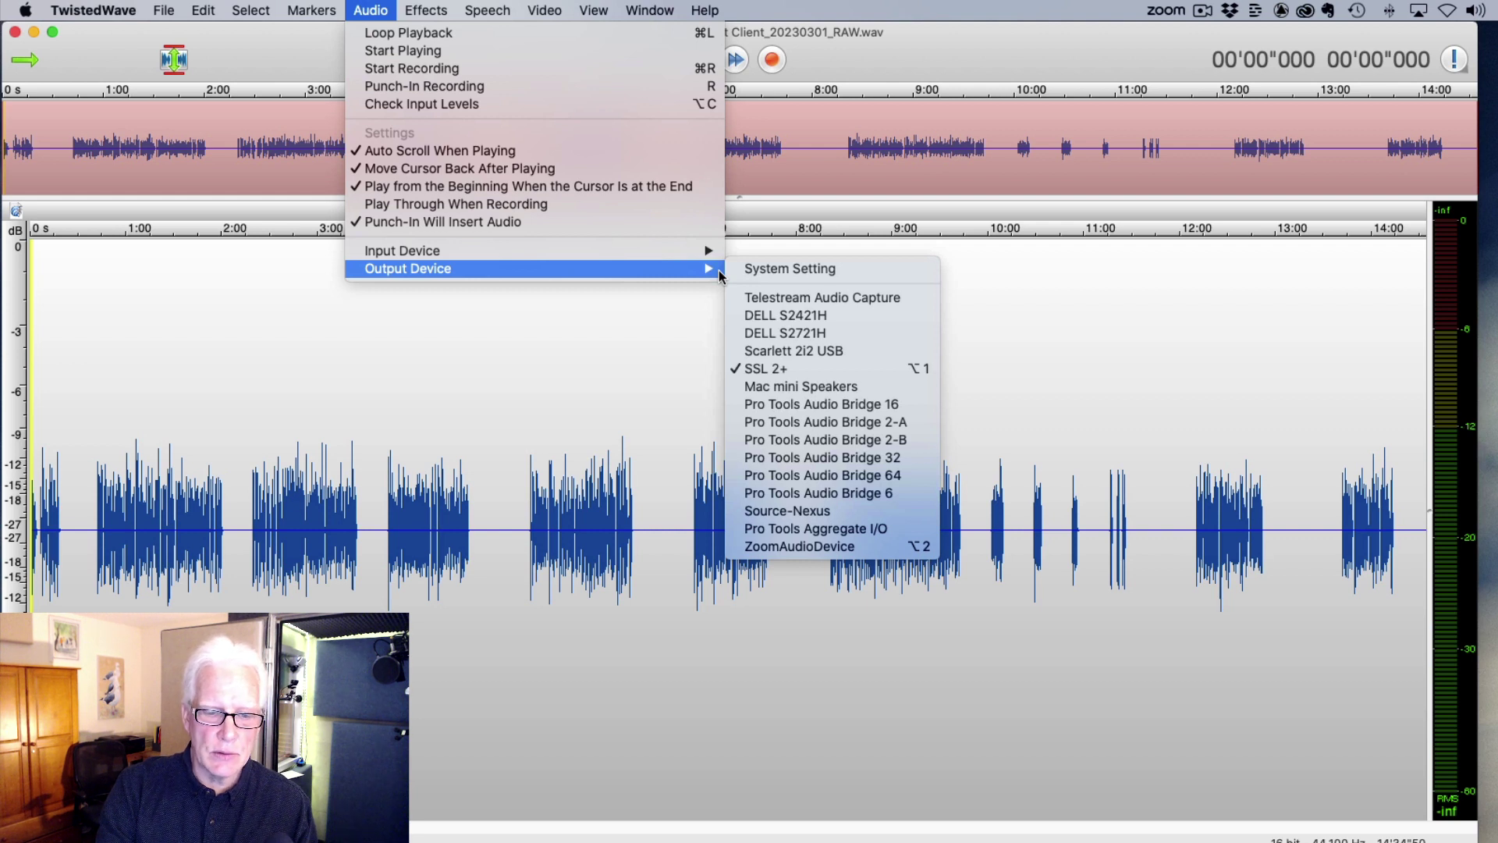
click(643, 349)
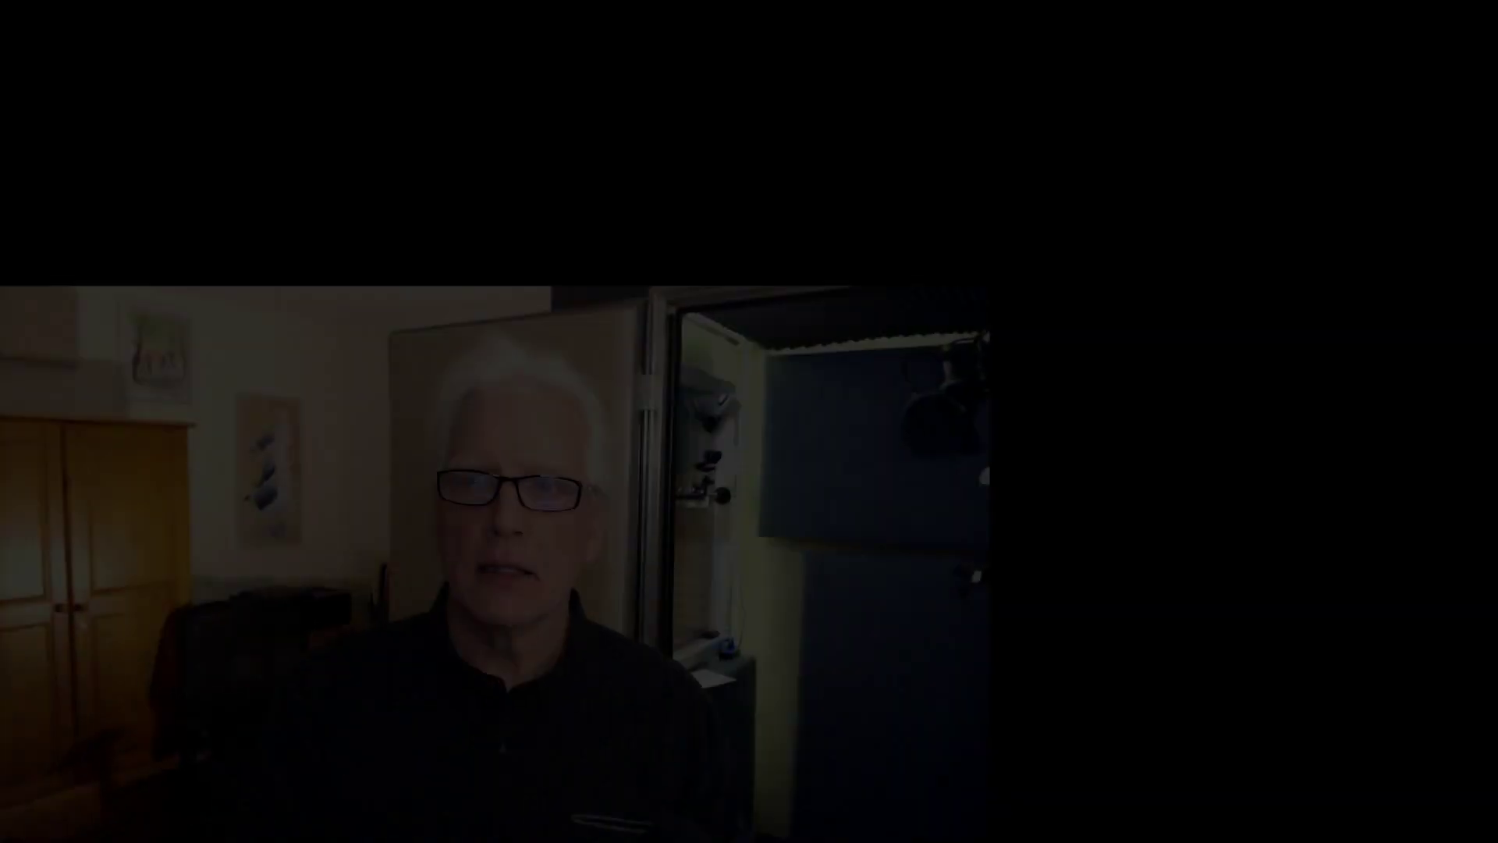